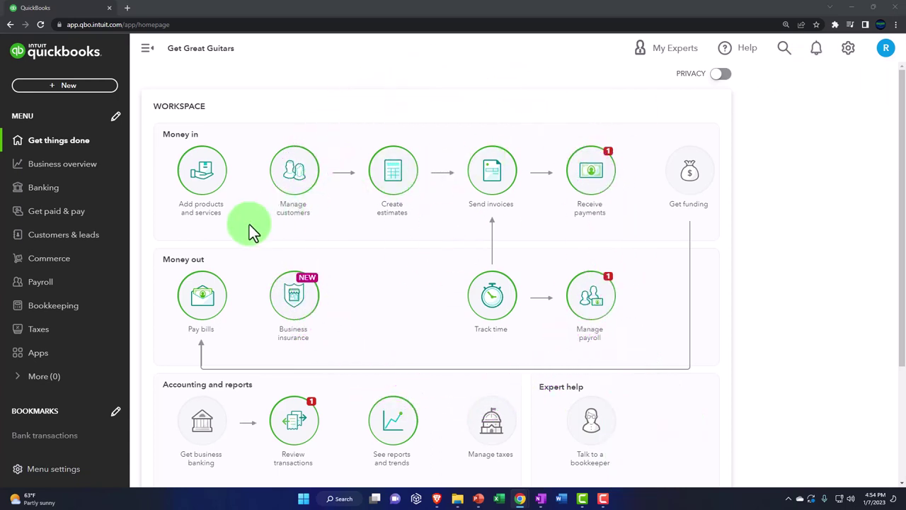
# Switch the Get Great Guitars company from Business view to Accountant view.
pyautogui.click(101, 244)
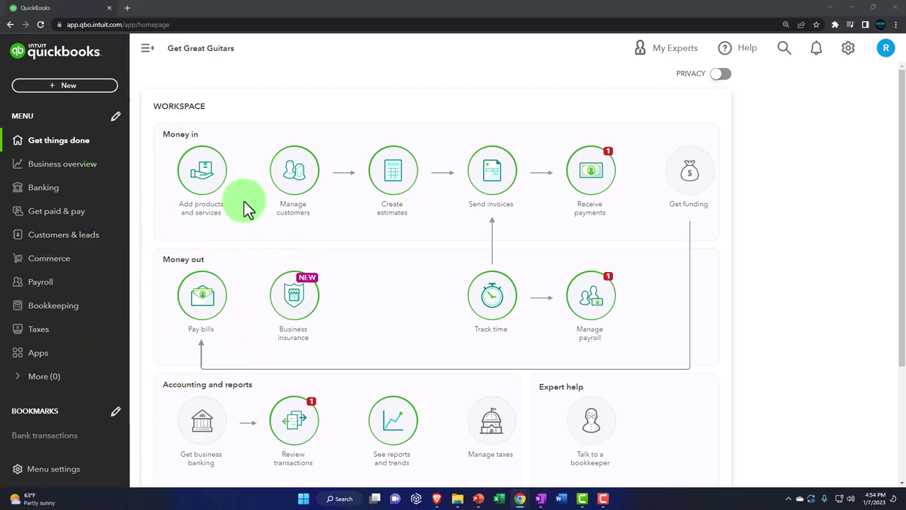
pyautogui.click(853, 56)
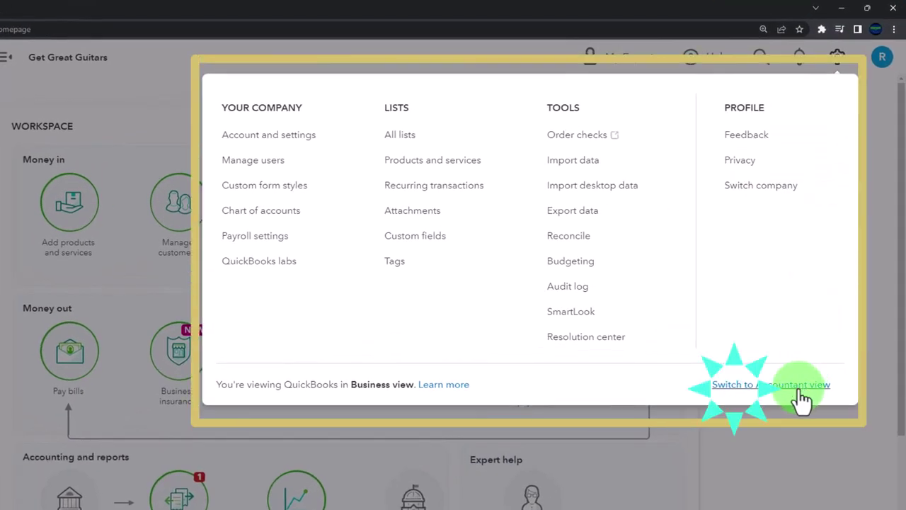
pyautogui.click(801, 394)
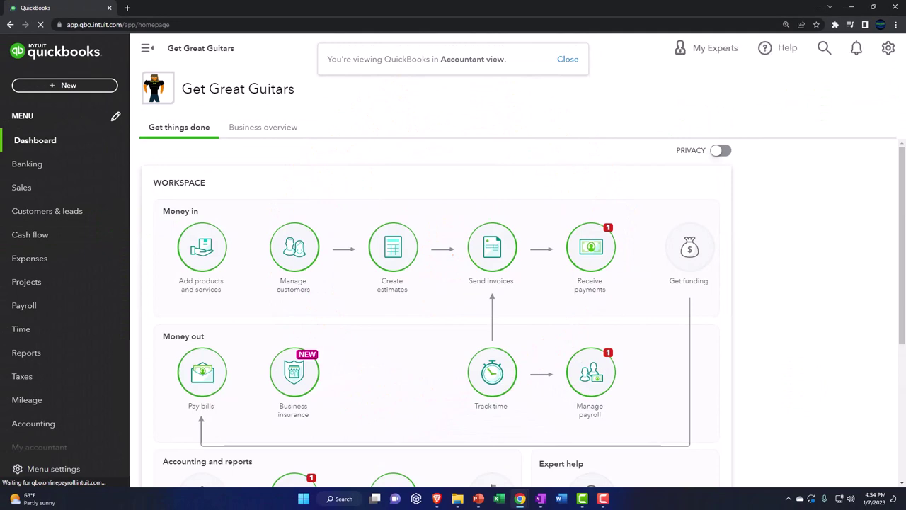
# Look at the sample company's window in Business view for comparison and check the browser's zoom level.
pyautogui.moveTo(905, 78); pyautogui.dragTo(672, 57)
pyautogui.click(187, 231)
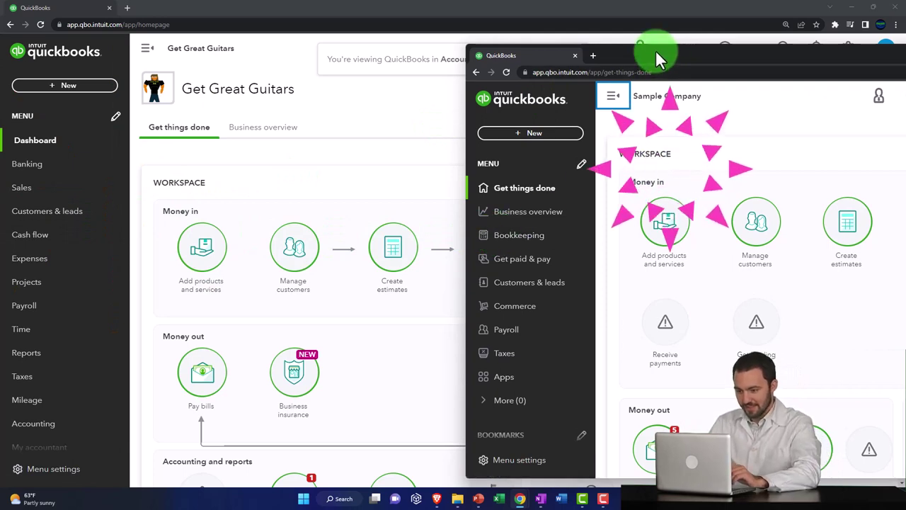
pyautogui.moveTo(656, 50); pyautogui.dragTo(905, 54)
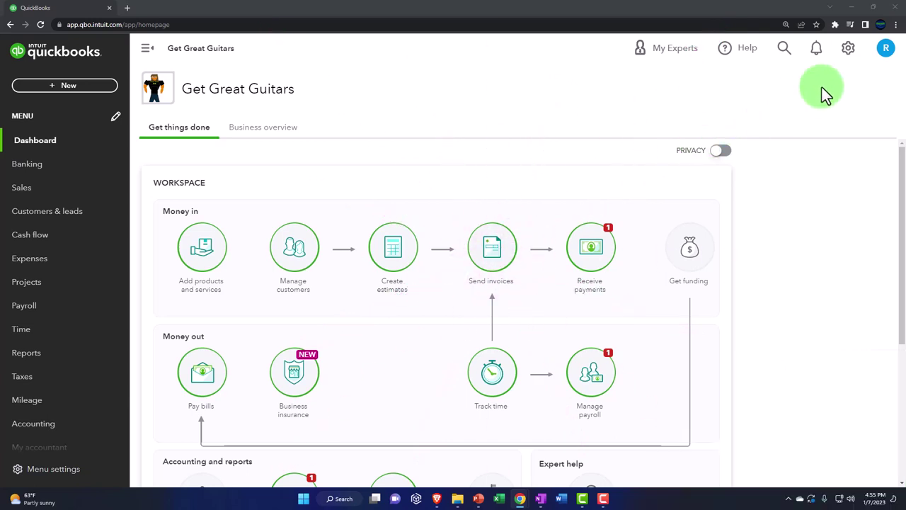
pyautogui.click(896, 25)
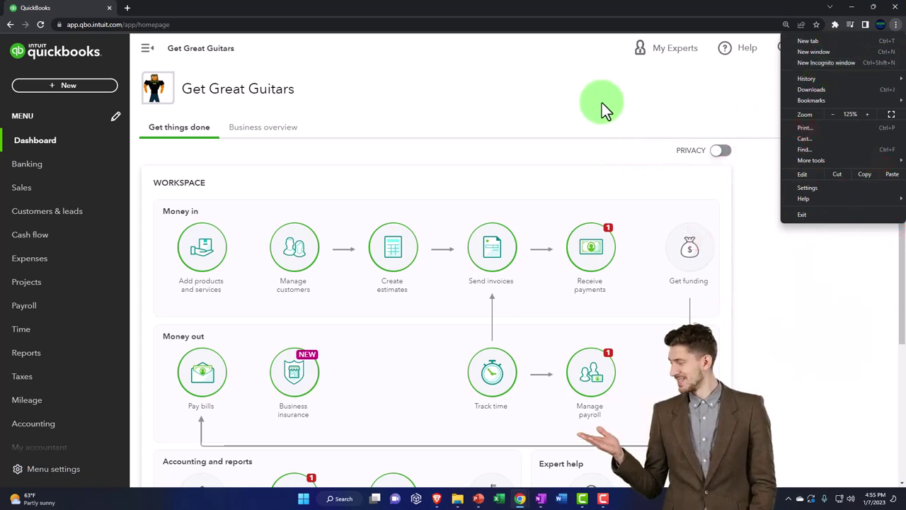
pyautogui.click(575, 111)
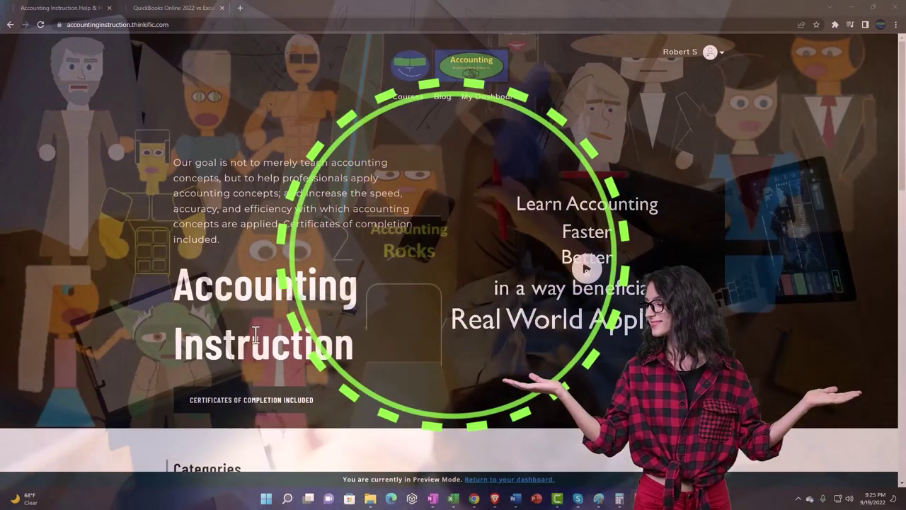
# Browse the Accounting Instruction course categories and view the "OneNote - Getting Started 2022" section in the QuickBooks Online 2022 course.
pyautogui.scroll(-6, 124, 394)
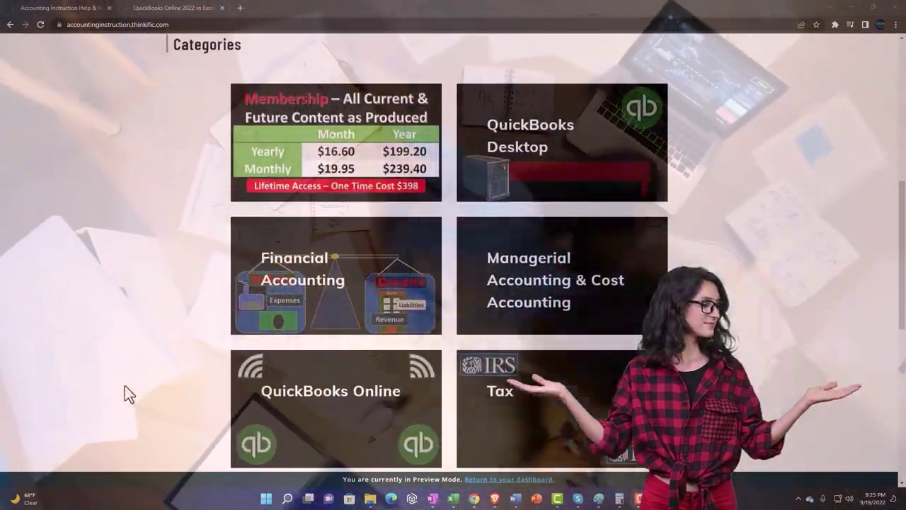
pyautogui.scroll(-4, 125, 388)
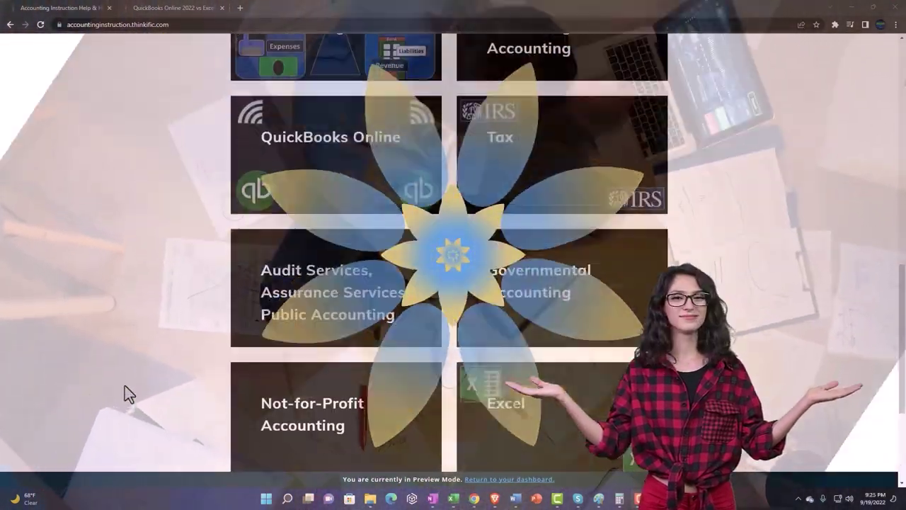
pyautogui.scroll(-3, 125, 387)
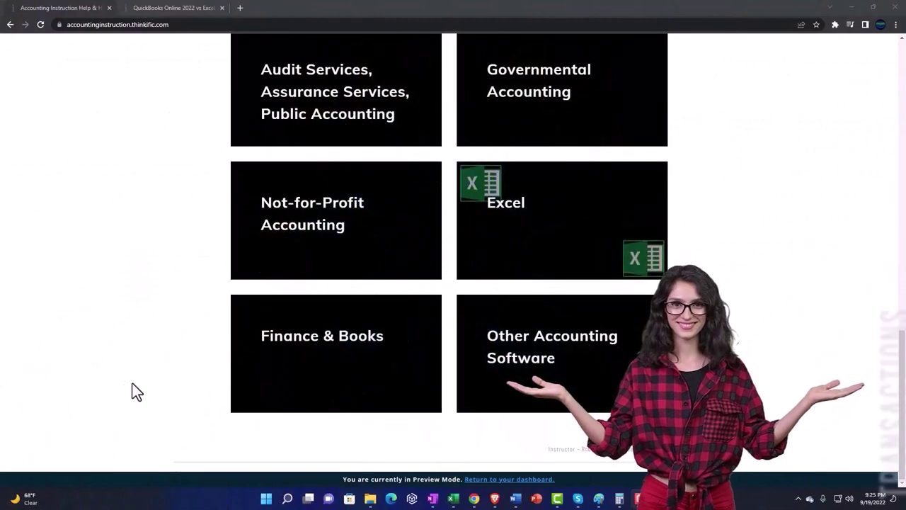
pyautogui.click(162, 8)
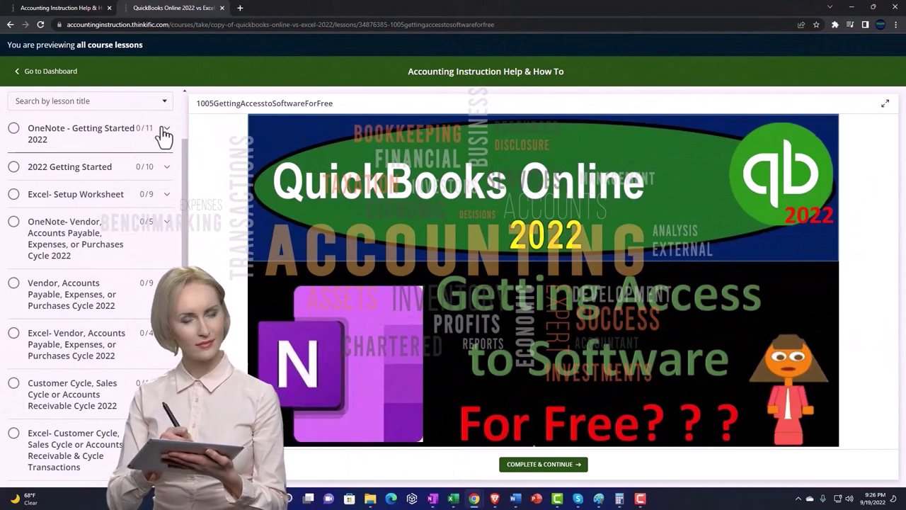
pyautogui.click(164, 135)
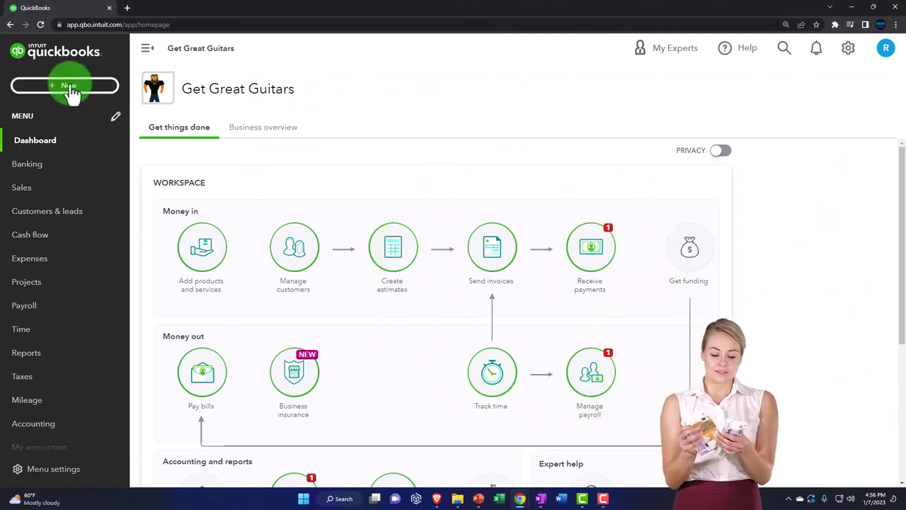
# Review the new-transaction types for customers, vendors and employees, and the company's settings, lists and tools options.
pyautogui.click(69, 85)
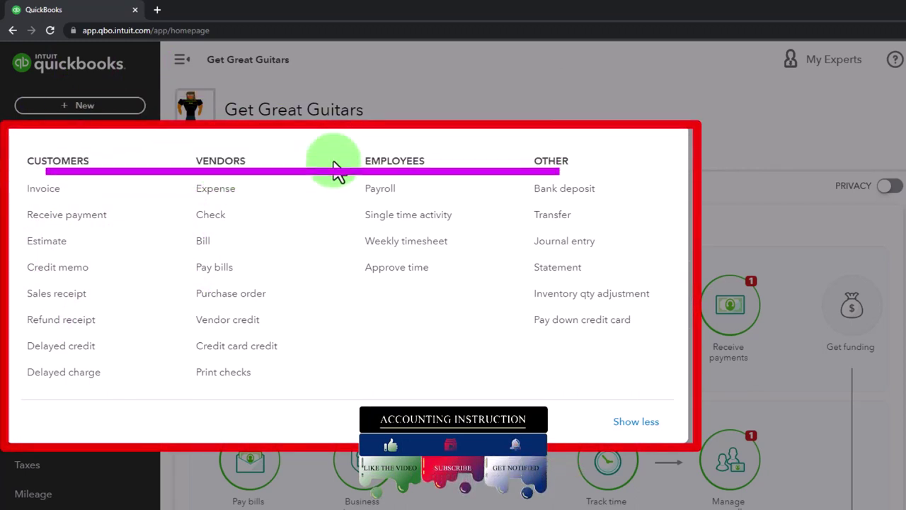
pyautogui.click(510, 113)
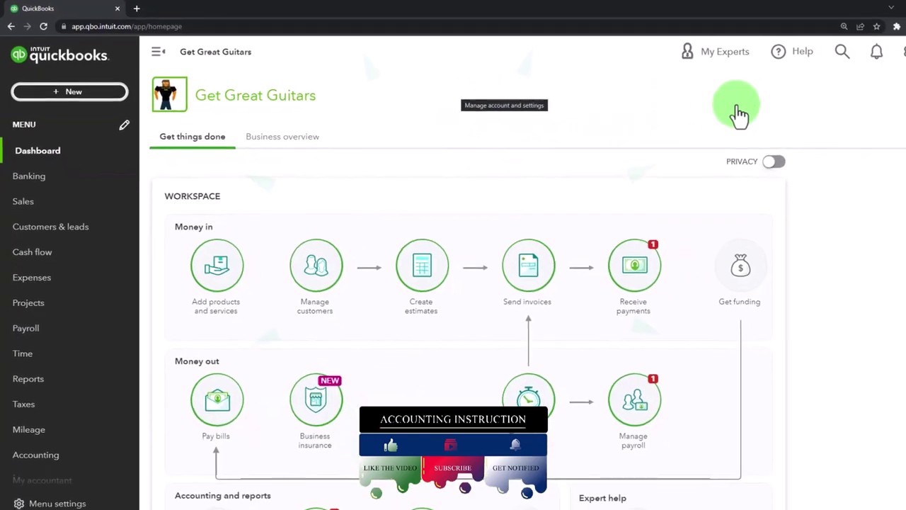
pyautogui.click(905, 52)
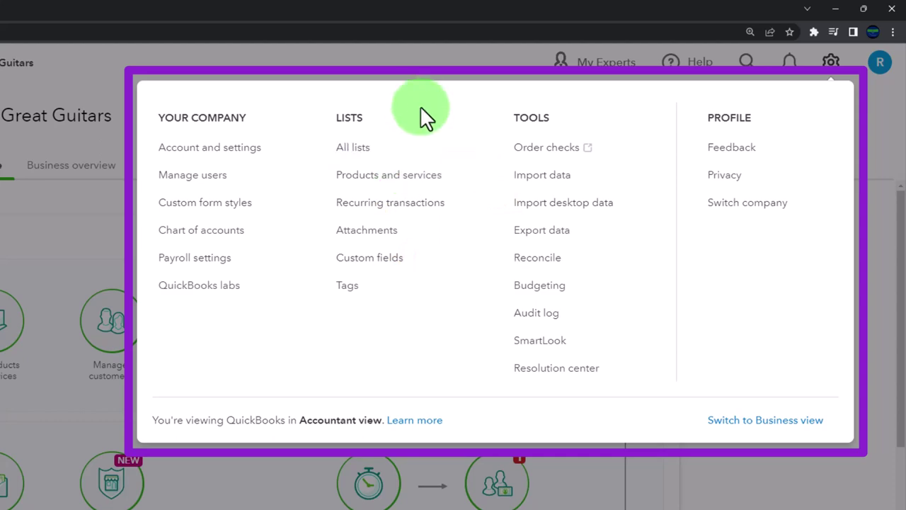
pyautogui.click(427, 65)
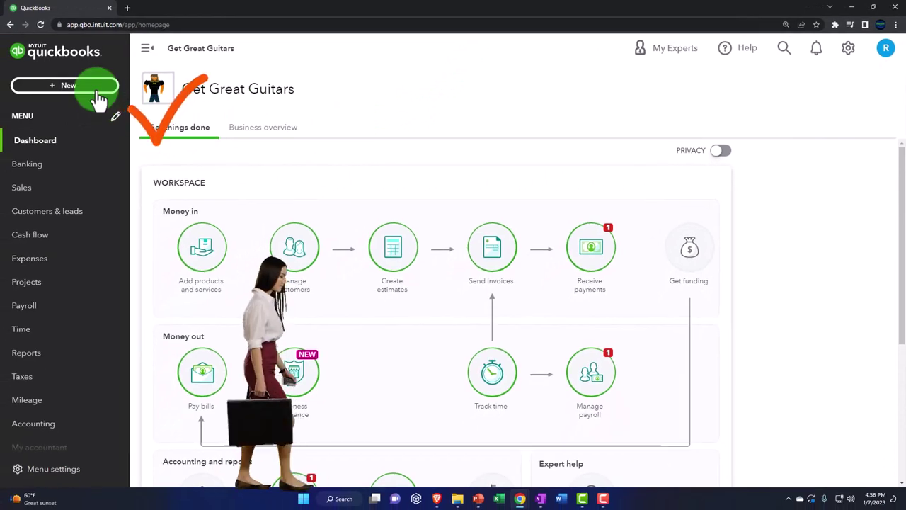
pyautogui.click(98, 98)
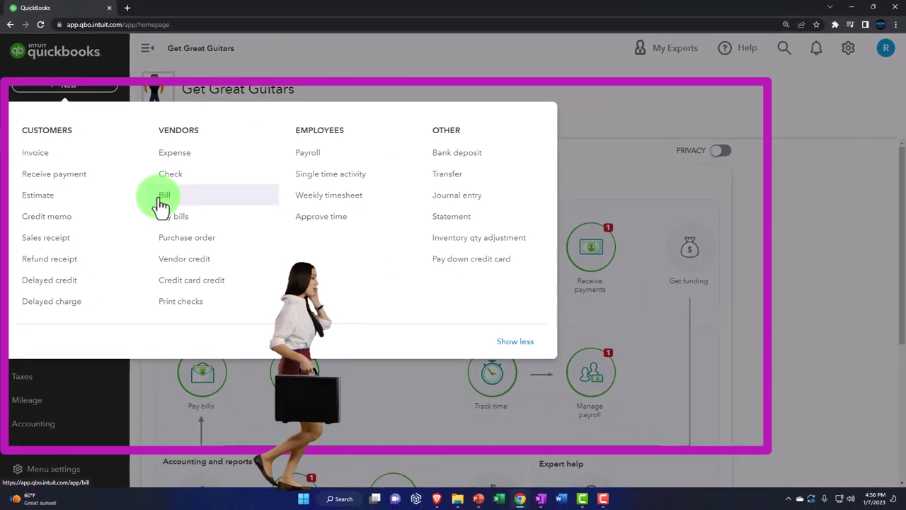
pyautogui.click(611, 103)
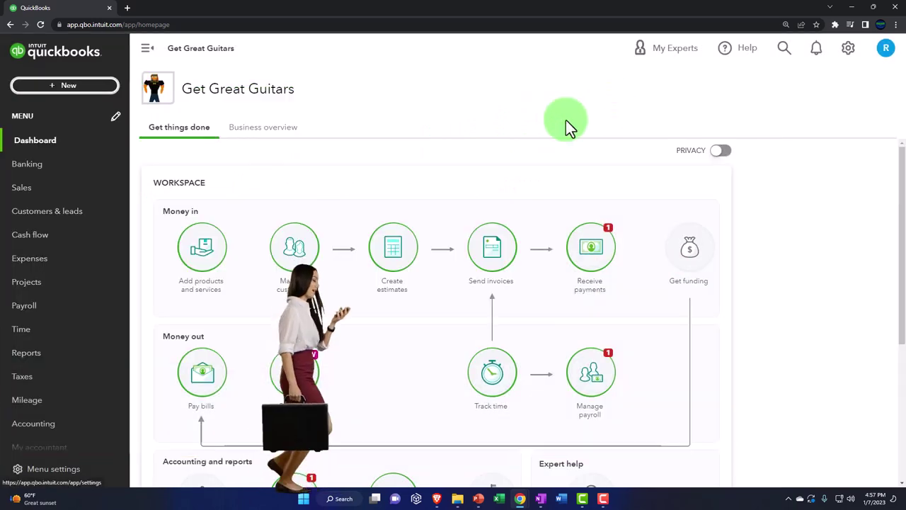
# View the Customers and Vendors pages, close the menu customization dialog without changes, and return to the dashboard.
pyautogui.click(92, 212)
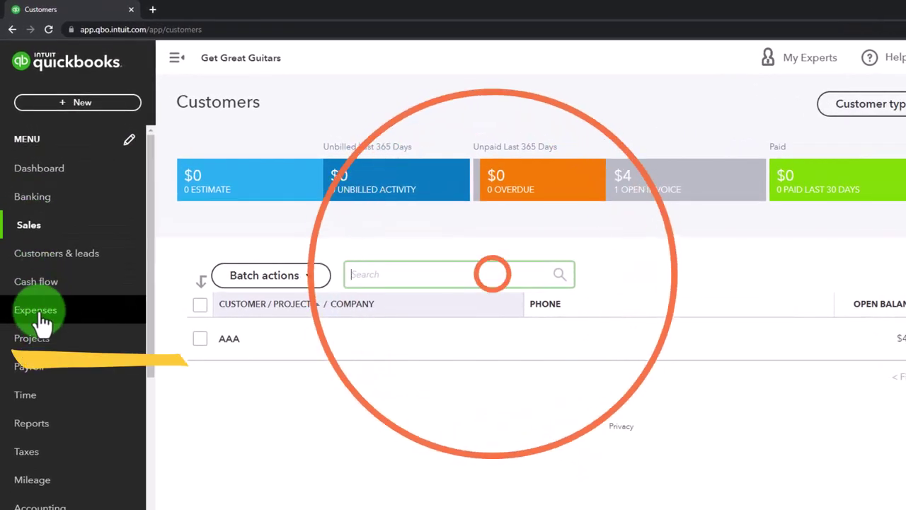
pyautogui.click(39, 315)
pyautogui.click(23, 141)
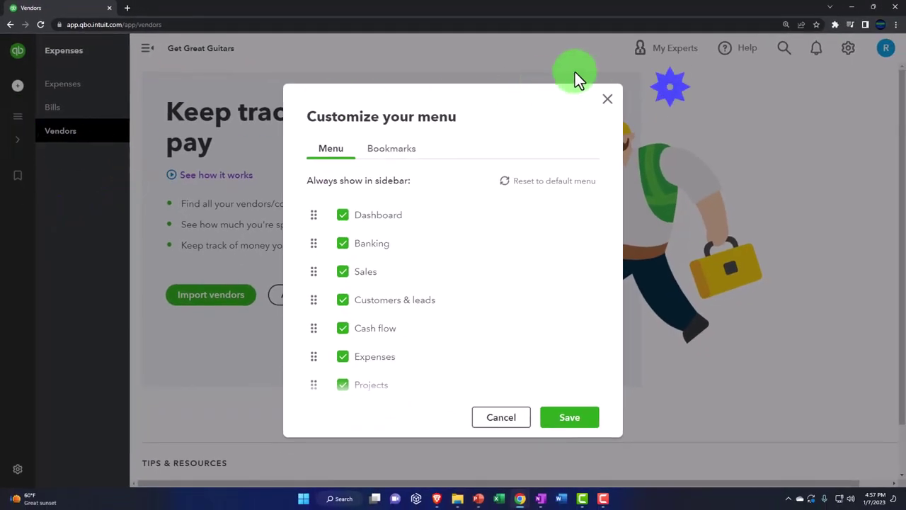
pyautogui.click(609, 107)
pyautogui.click(44, 170)
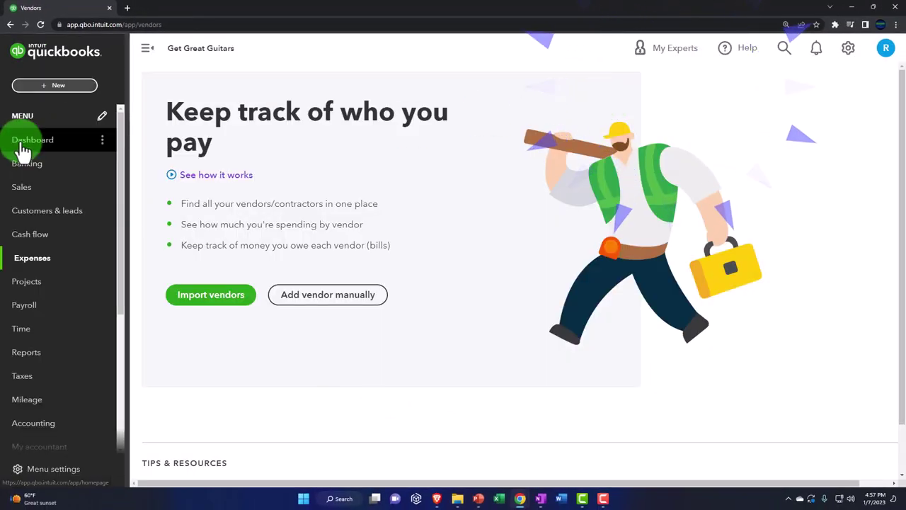
pyautogui.click(24, 147)
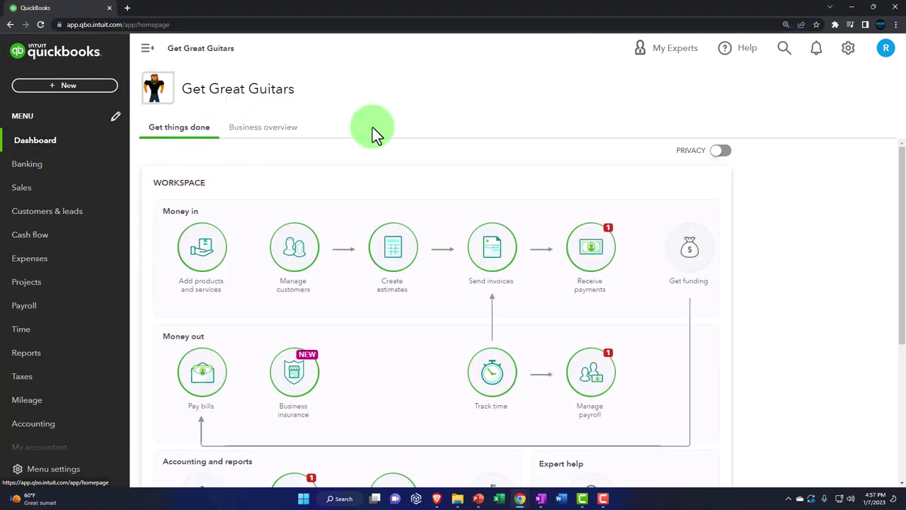
# Open the Bills and expenses settings for editing in the Expenses section of Account and Settings.
pyautogui.click(849, 47)
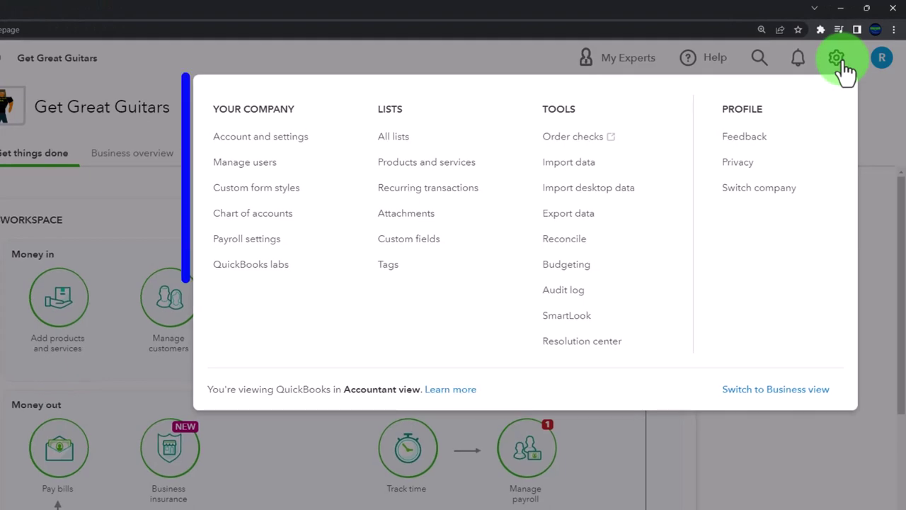
pyautogui.click(282, 142)
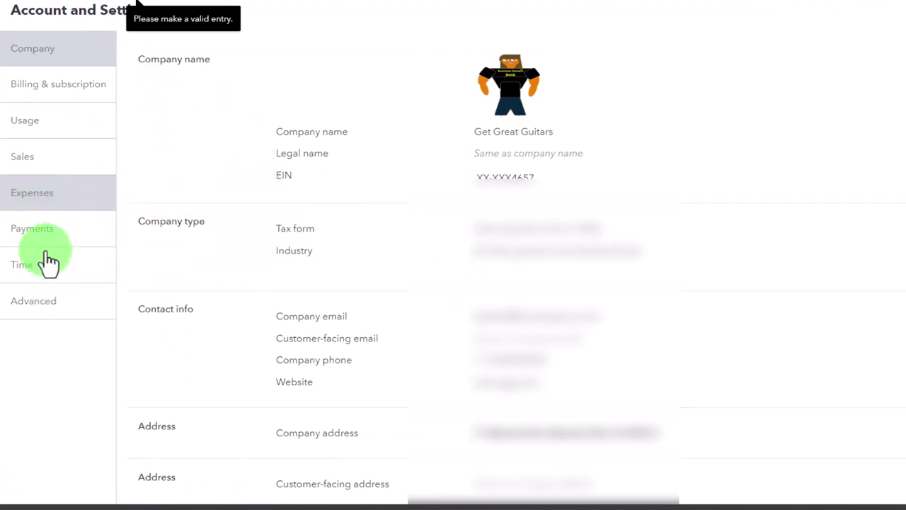
pyautogui.click(38, 205)
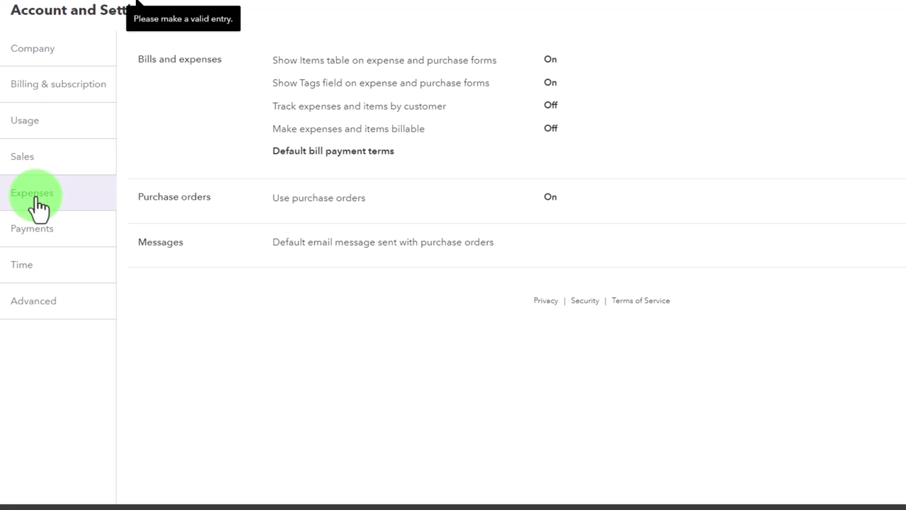
pyautogui.click(712, 116)
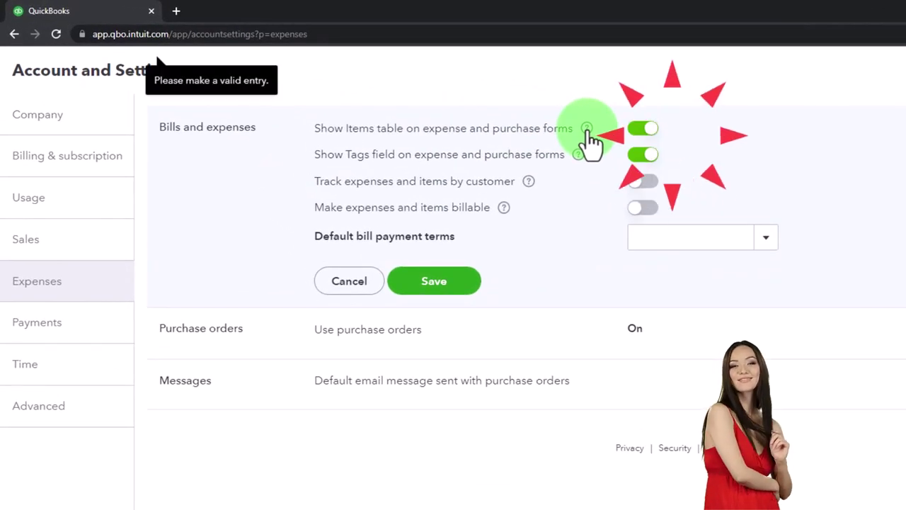
# Read the help notes for the Items table, Tags field and customer tracking options, and close Account and Settings.
pyautogui.click(587, 131)
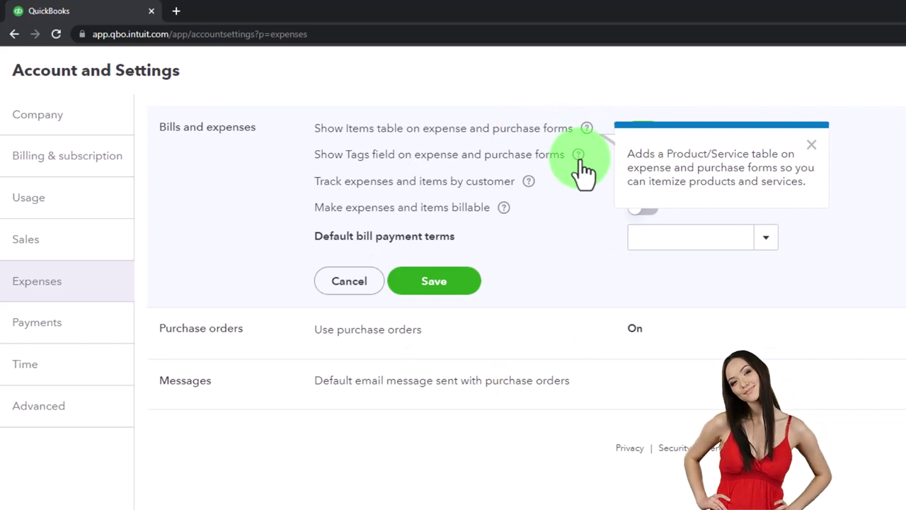
pyautogui.moveTo(582, 170)
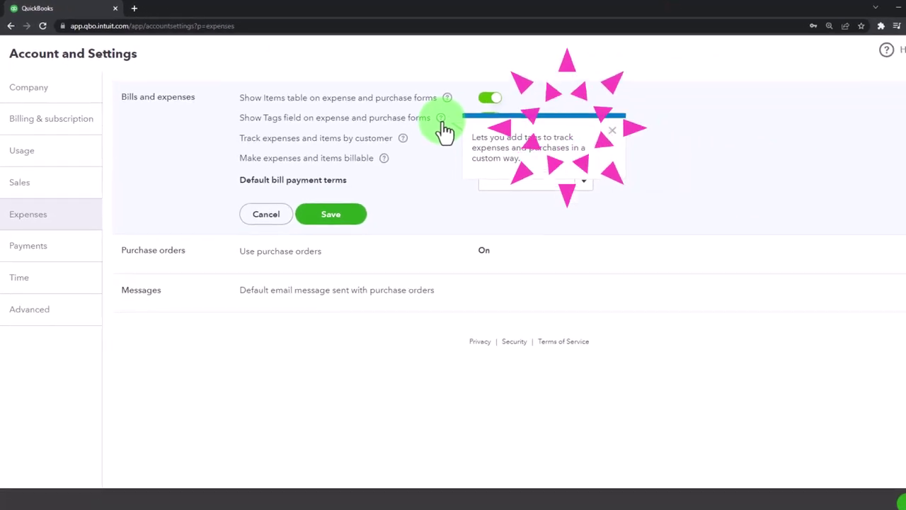
pyautogui.click(715, 121)
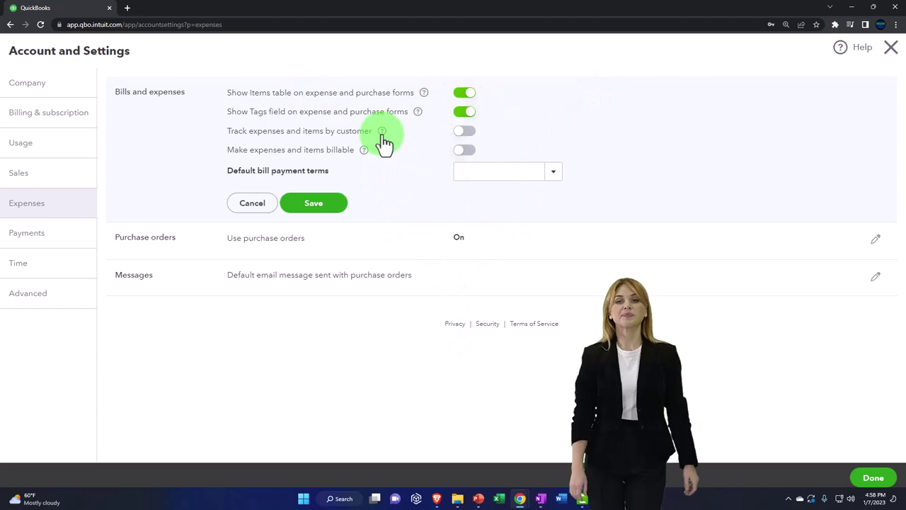
pyautogui.click(382, 133)
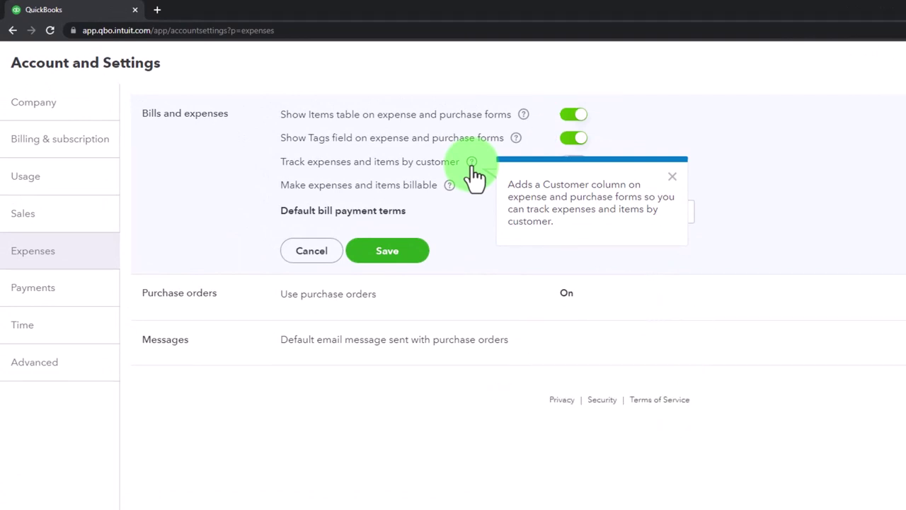
pyautogui.click(479, 206)
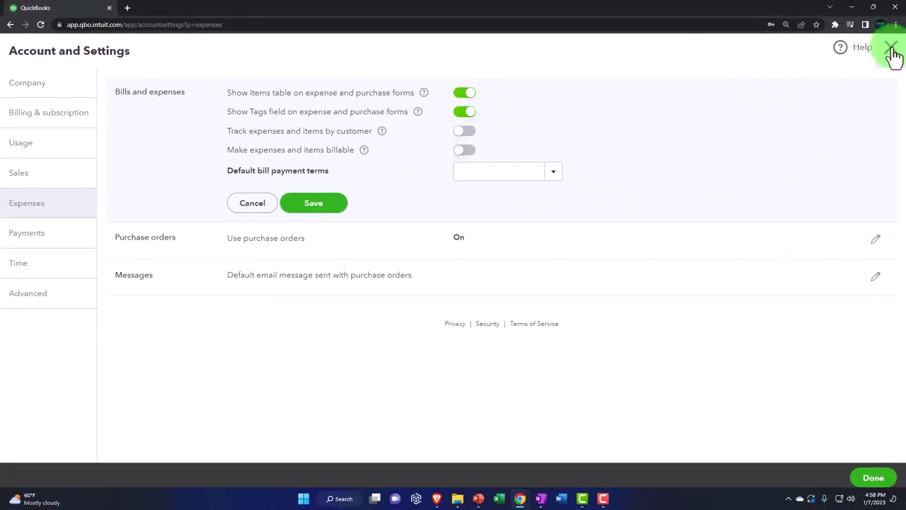
pyautogui.click(893, 51)
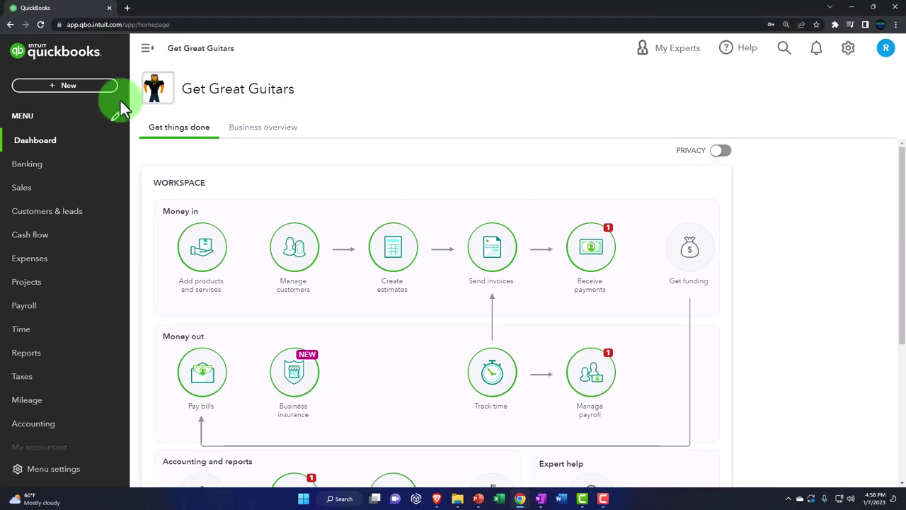
# Start a new vendor expense form and dismiss its guided tour.
pyautogui.click(70, 91)
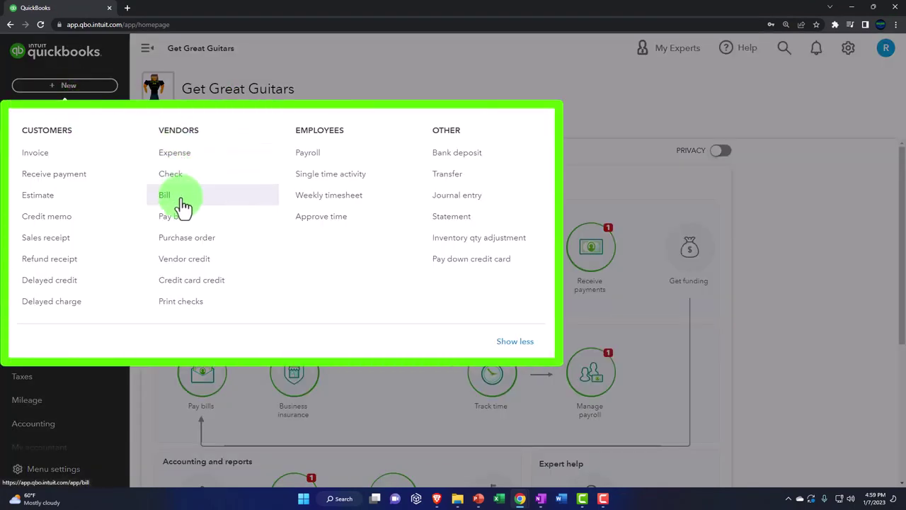
pyautogui.click(182, 165)
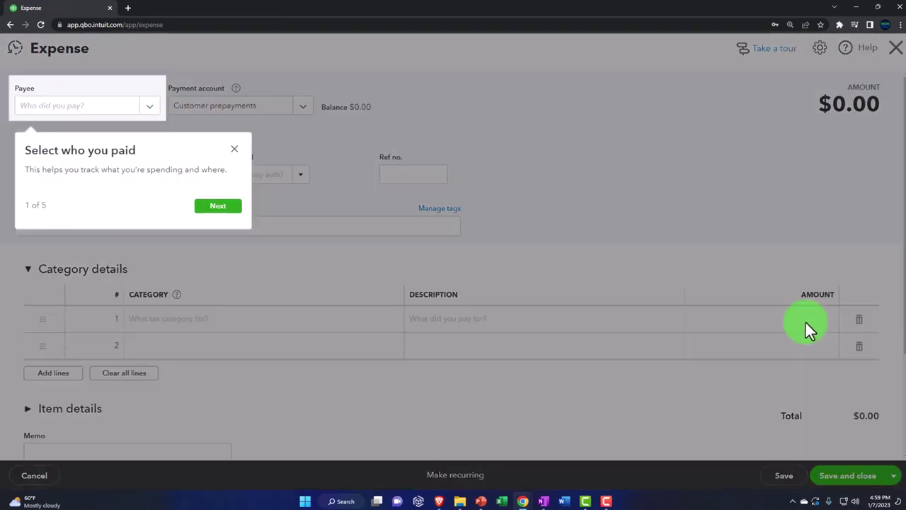
pyautogui.click(233, 150)
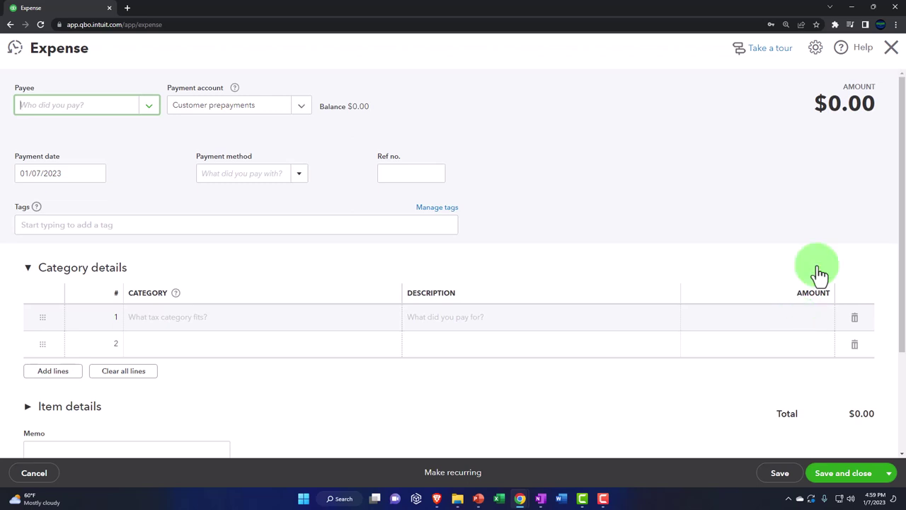
# Close the expense form and open the Bills and expenses settings for editing under the company's Expenses settings.
pyautogui.click(891, 49)
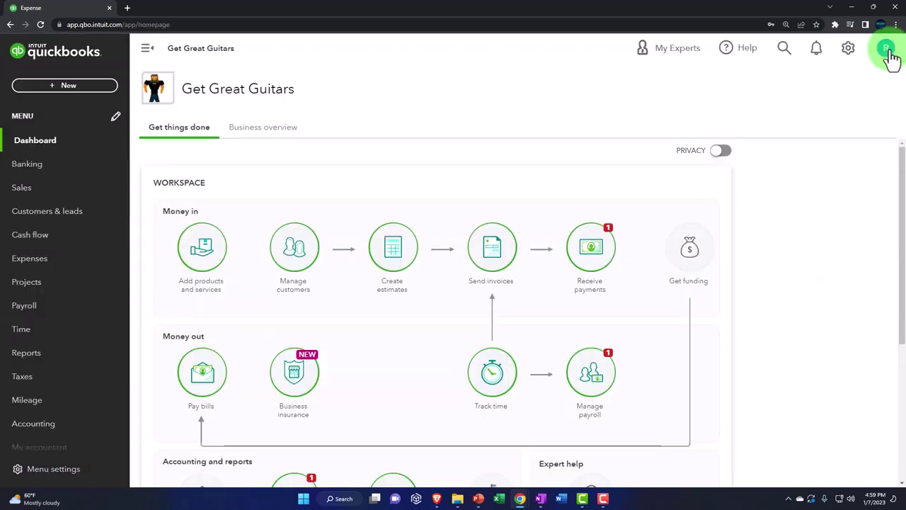
pyautogui.click(848, 49)
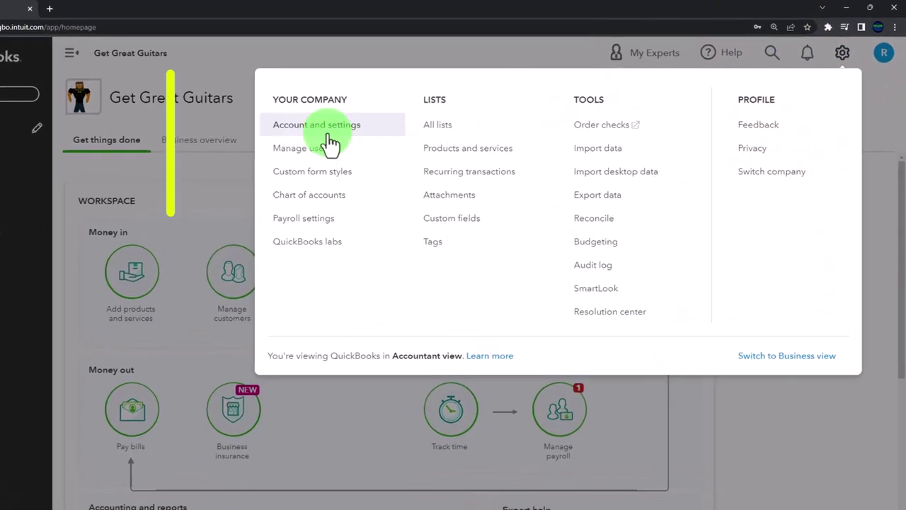
pyautogui.click(259, 149)
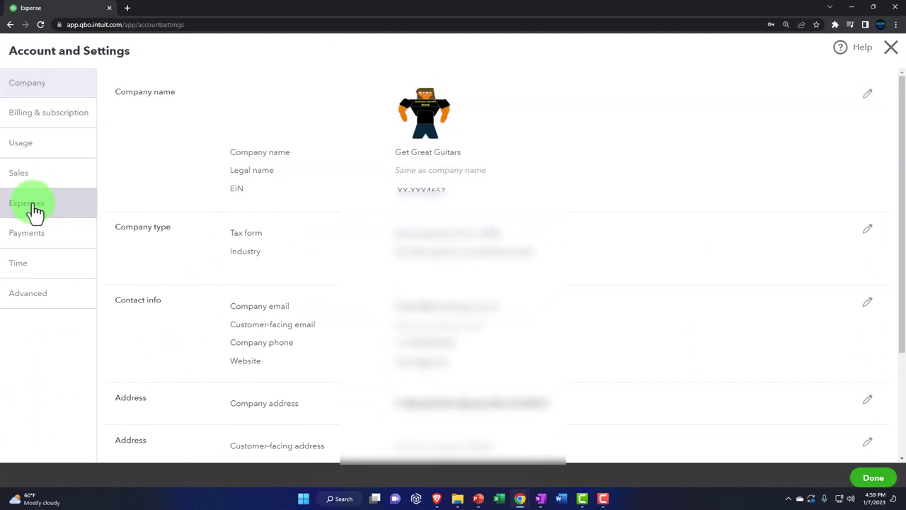
pyautogui.click(27, 203)
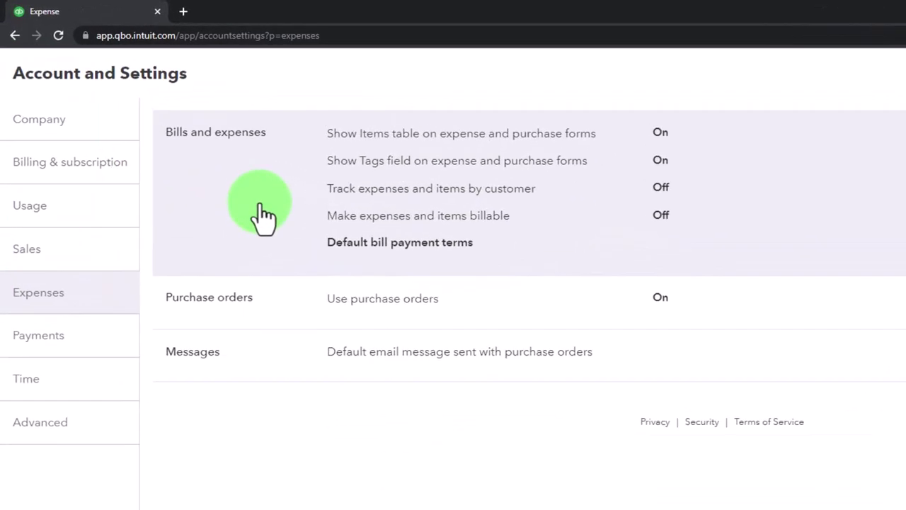
pyautogui.click(181, 148)
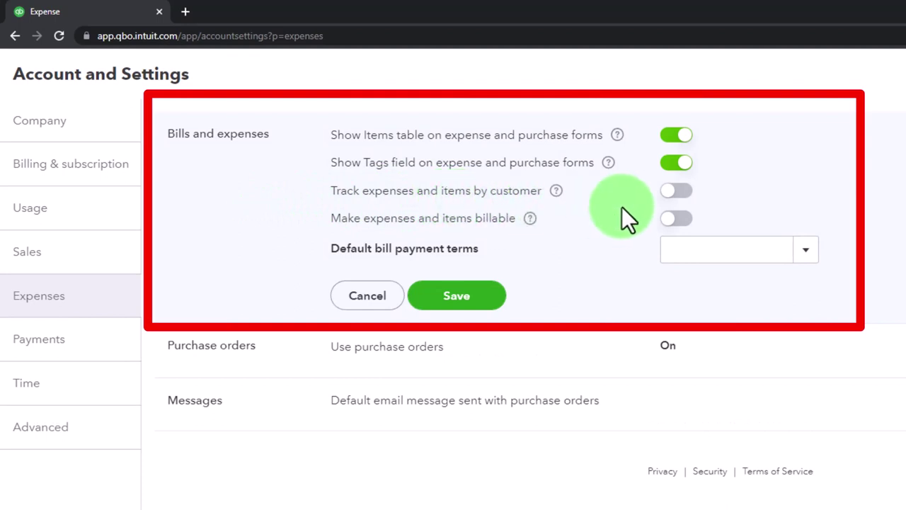
# Turn on tracking expenses and items by customer and making them billable, save the settings, and close Account and Settings.
pyautogui.click(675, 196)
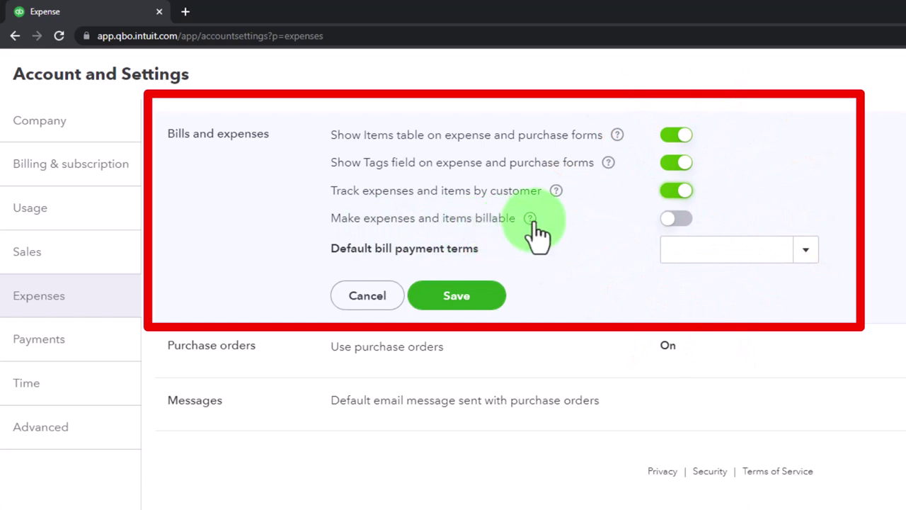
pyautogui.moveTo(533, 224)
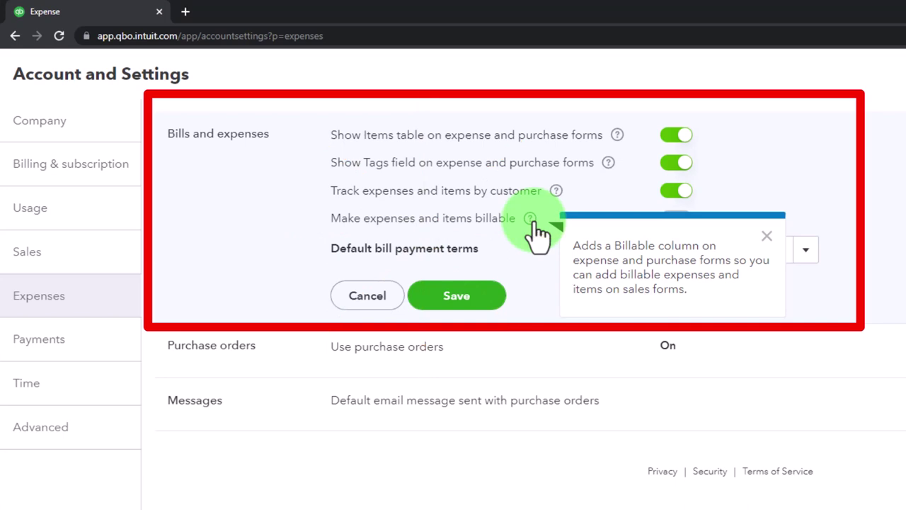
pyautogui.click(677, 221)
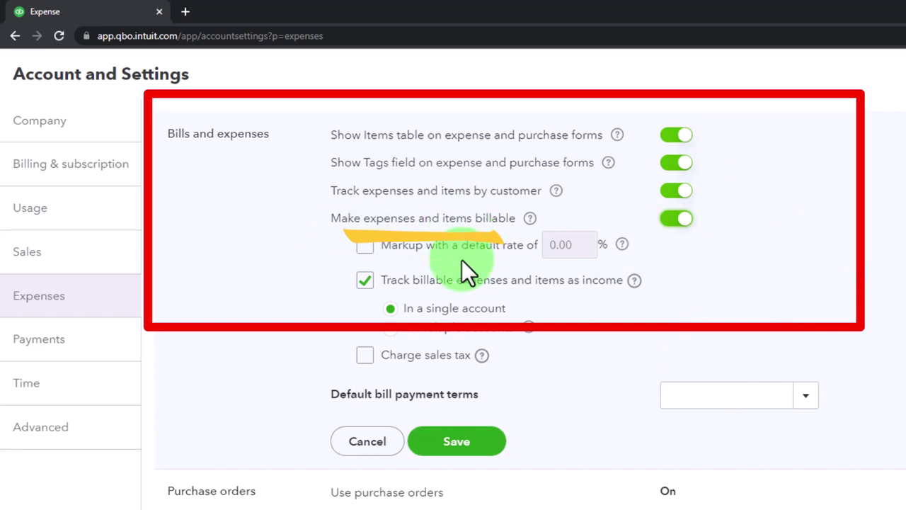
pyautogui.click(466, 454)
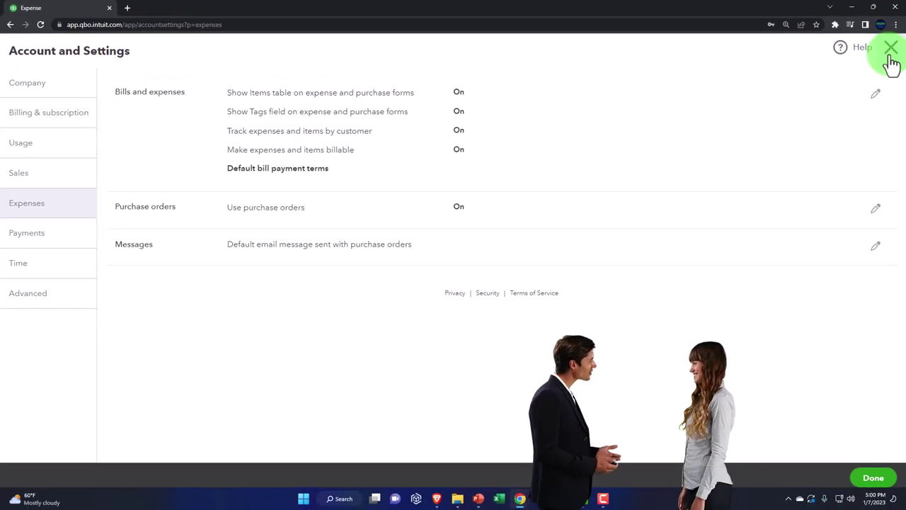
pyautogui.click(891, 65)
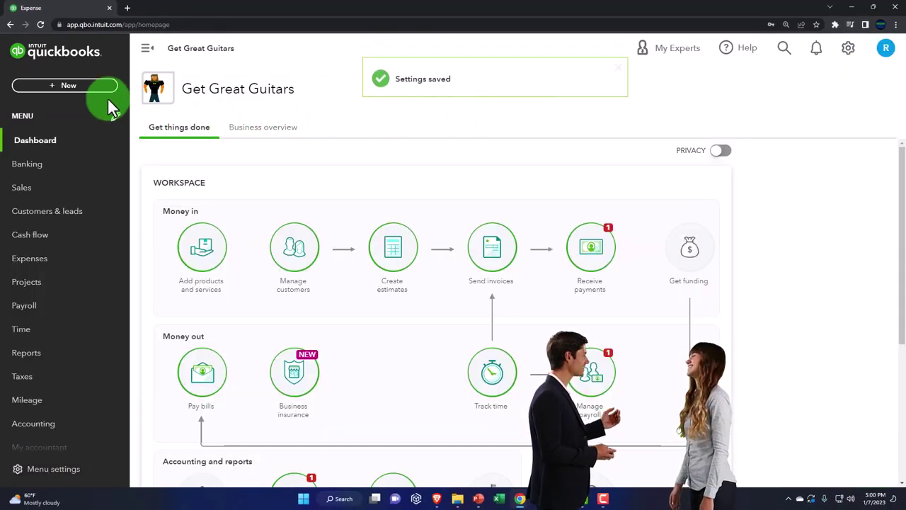
# Open a new vendor expense form and dismiss its guided tour to check the Billable and Customer columns.
pyautogui.click(71, 88)
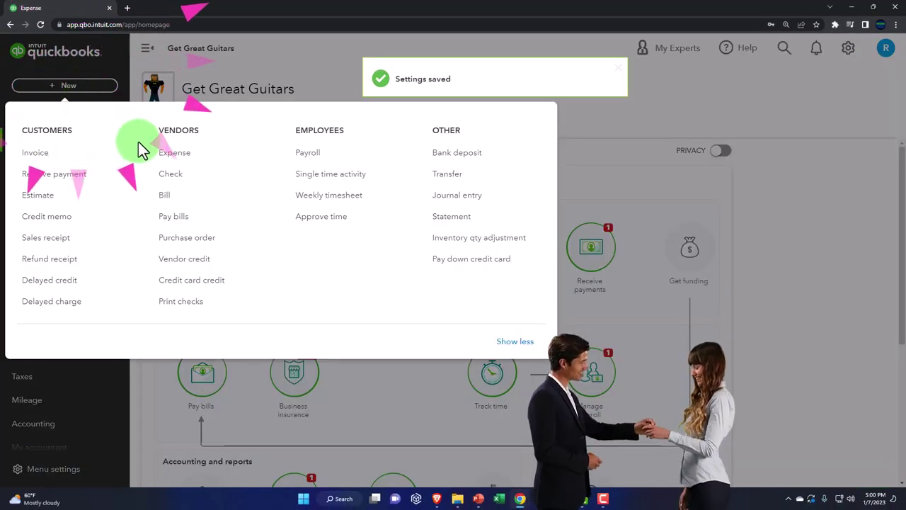
pyautogui.click(181, 156)
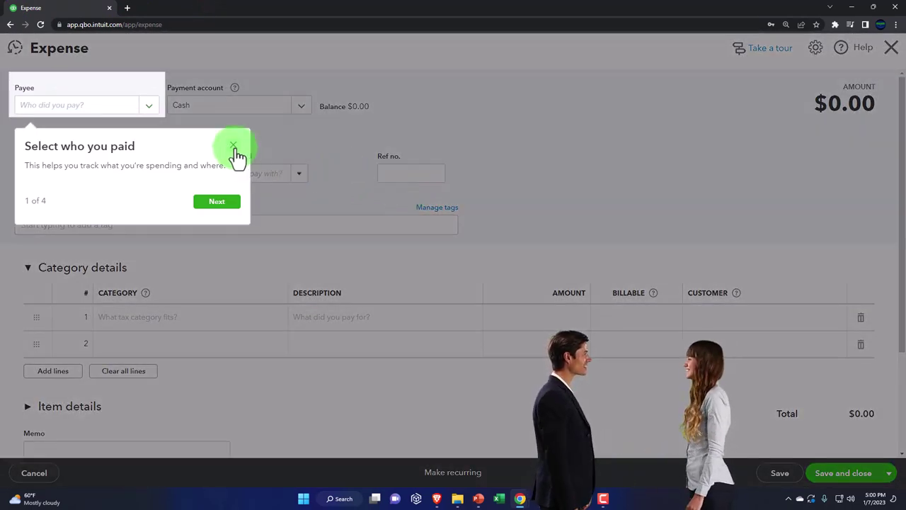
pyautogui.click(234, 146)
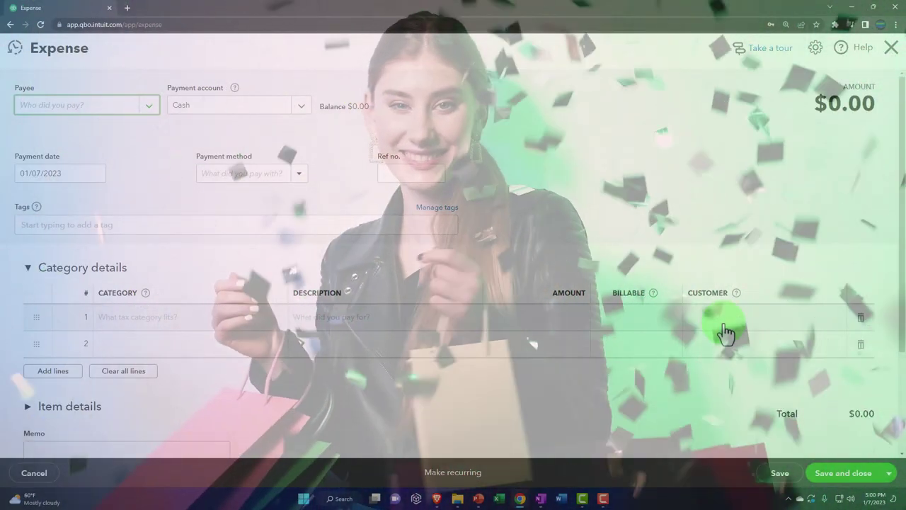
# Leave the expense form, view a new customer invoice form, and close it without entering anything.
pyautogui.click(890, 50)
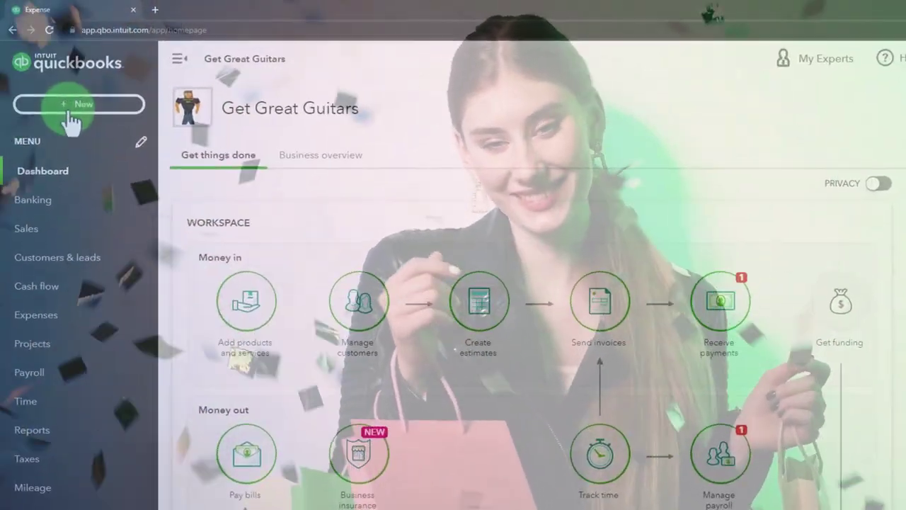
pyautogui.click(60, 88)
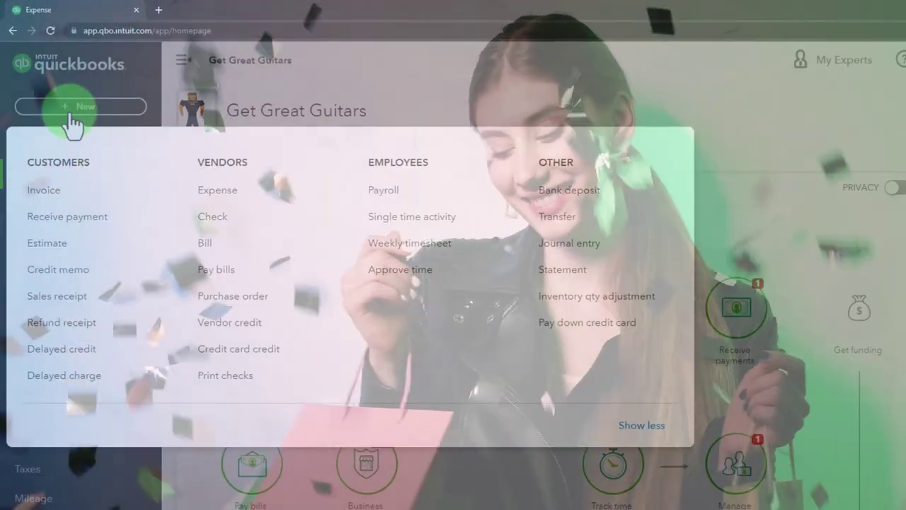
pyautogui.click(57, 195)
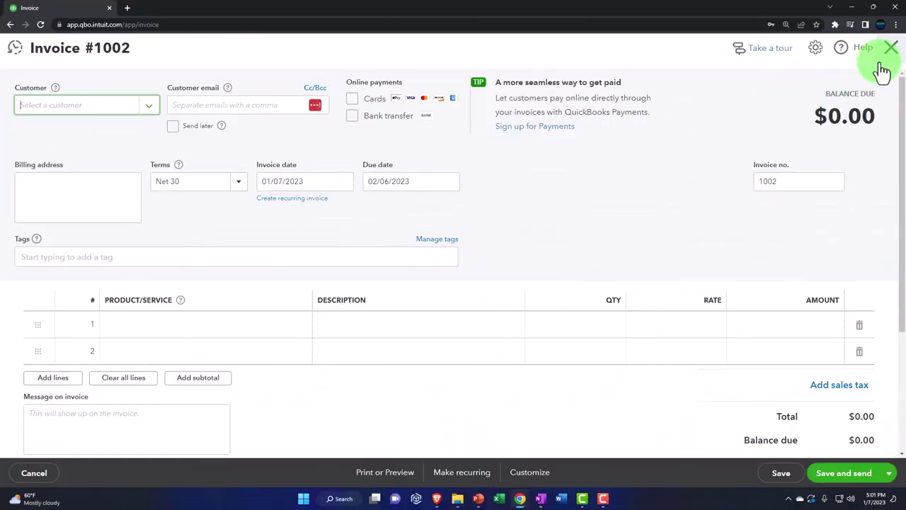
pyautogui.click(891, 55)
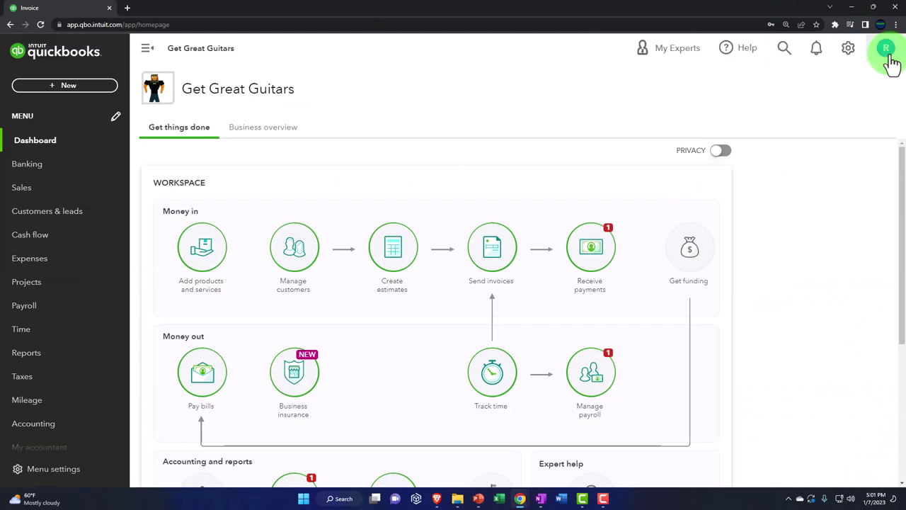
# Reopen the Bills and expenses settings for editing in the Expenses section of Account and Settings.
pyautogui.click(849, 49)
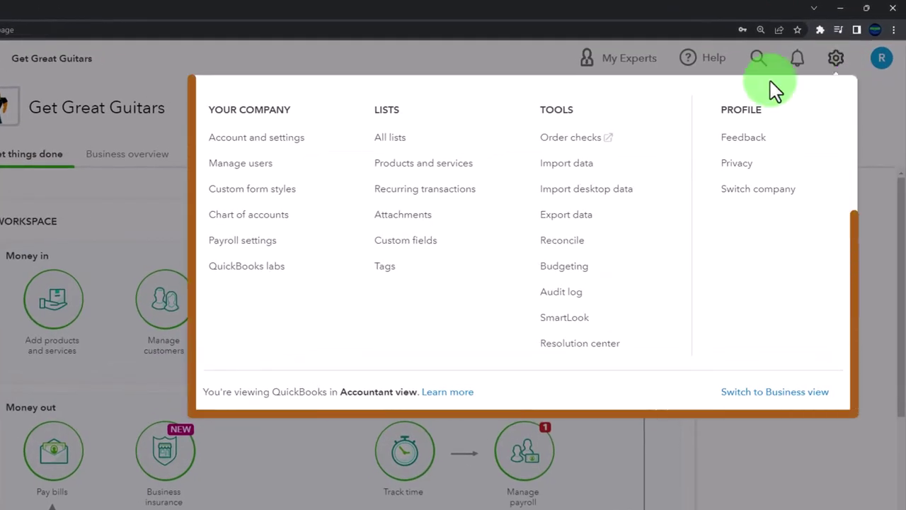
pyautogui.click(291, 147)
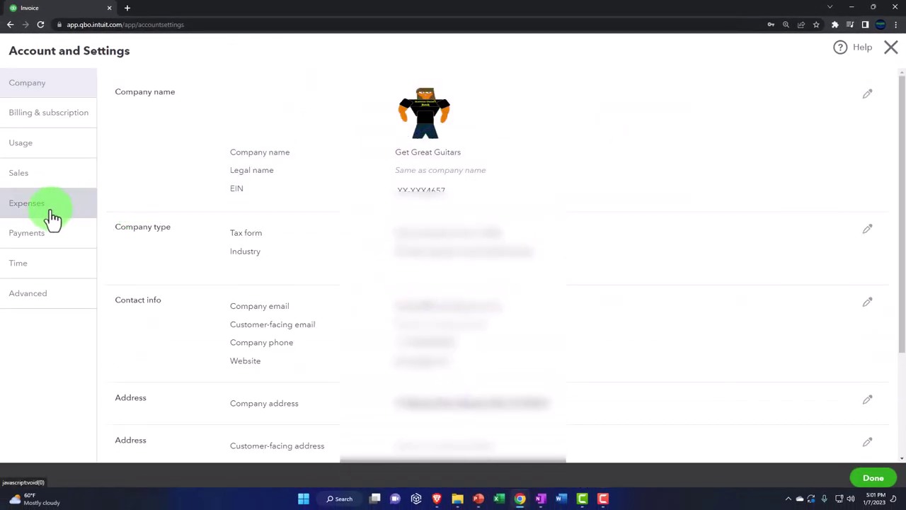
pyautogui.click(52, 213)
pyautogui.click(400, 153)
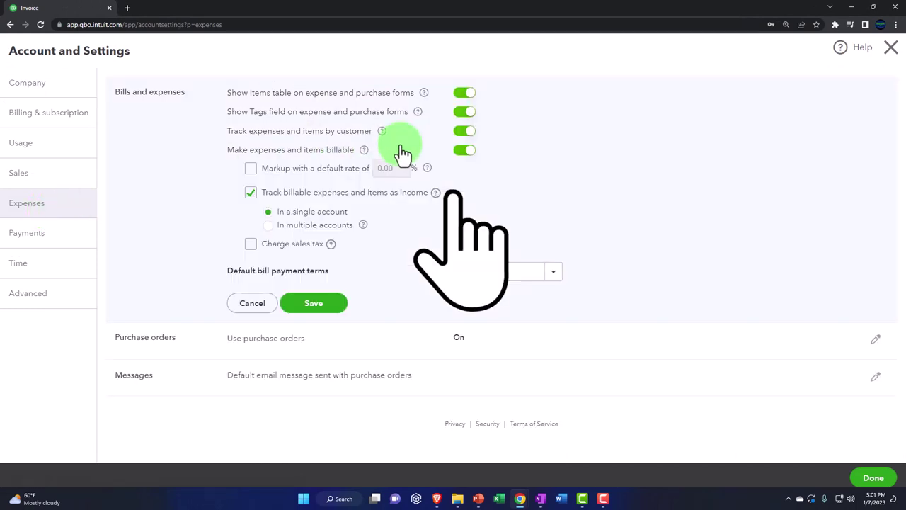
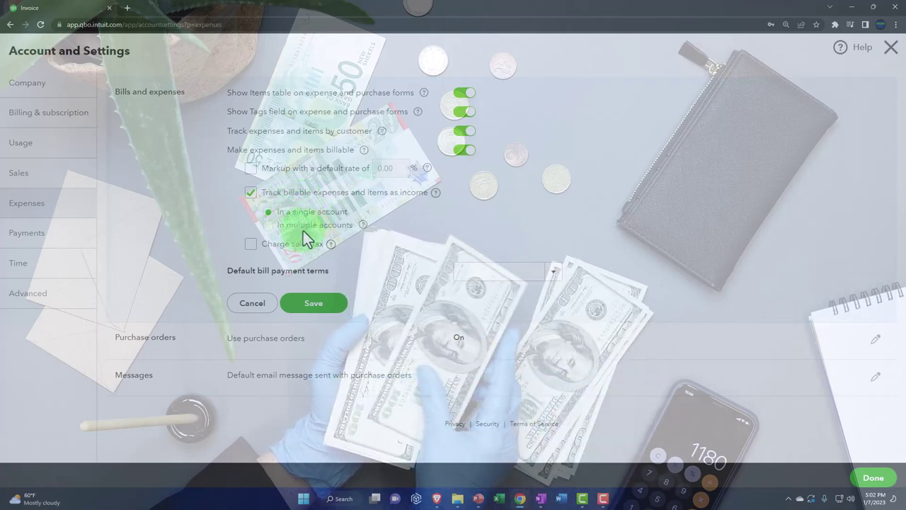
# View the help for tracking billable income in multiple accounts and for charging sales tax, closing each one.
pyautogui.click(363, 225)
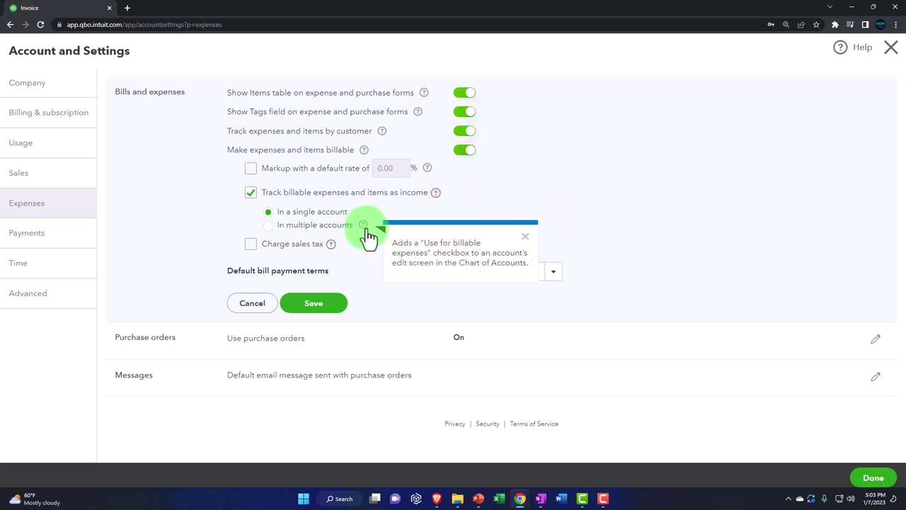
pyautogui.click(523, 237)
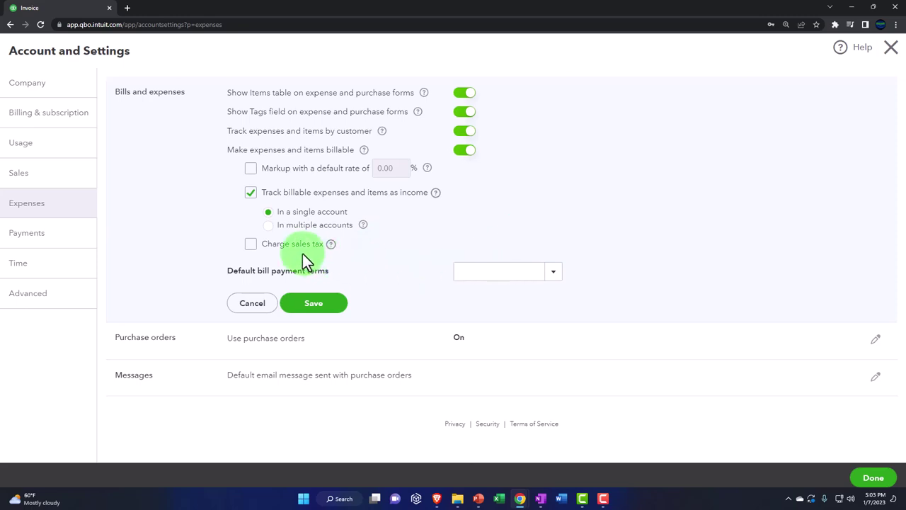
pyautogui.click(331, 244)
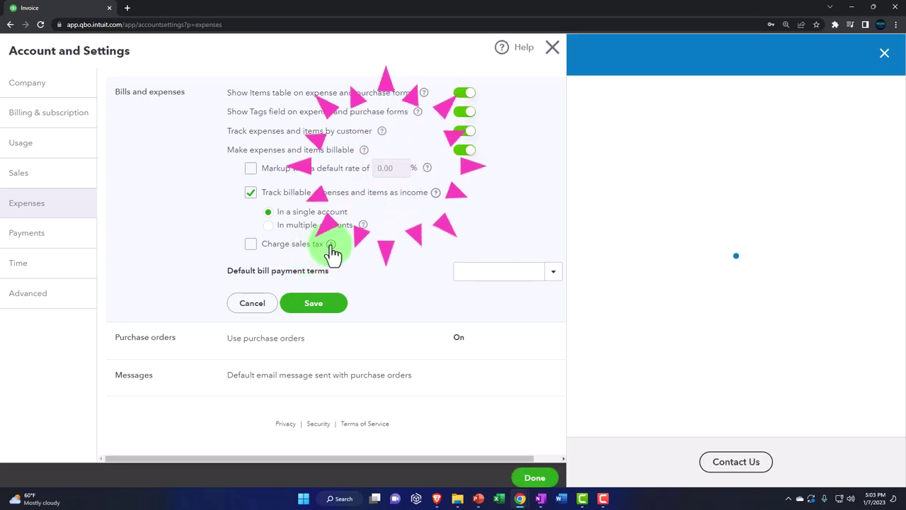
pyautogui.click(883, 56)
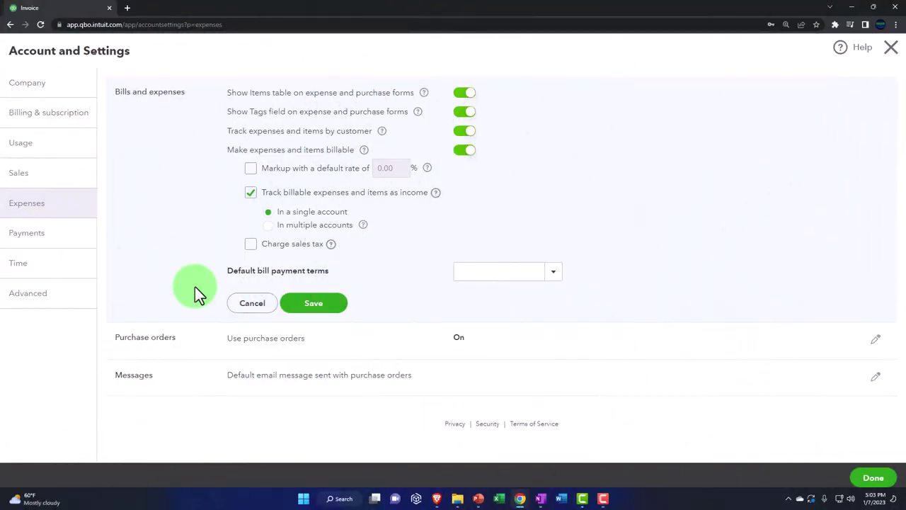
# Set the default bill payment terms to Net 30 and save the Bills and expenses settings.
pyautogui.click(554, 273)
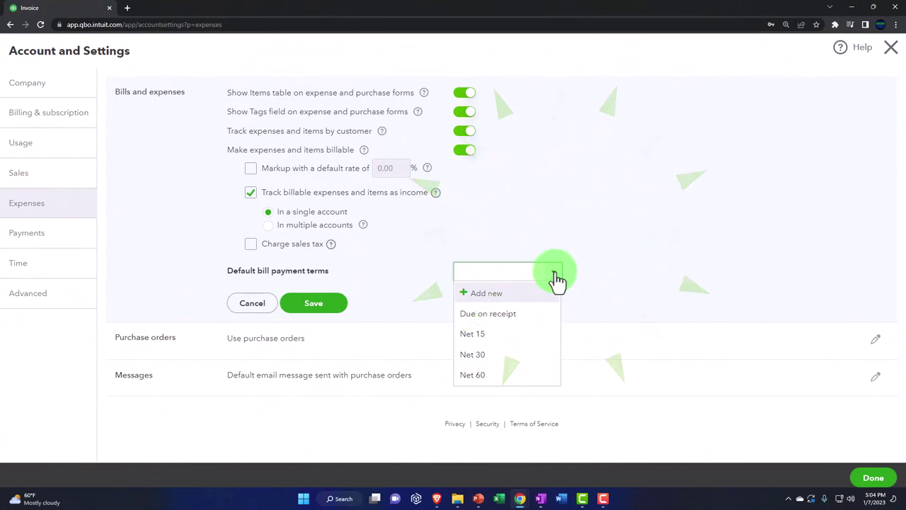
pyautogui.click(520, 355)
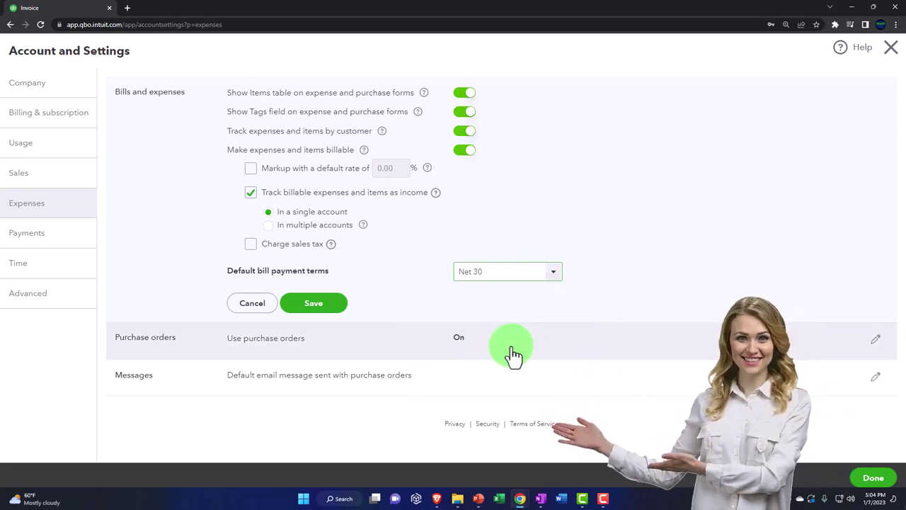
pyautogui.click(333, 307)
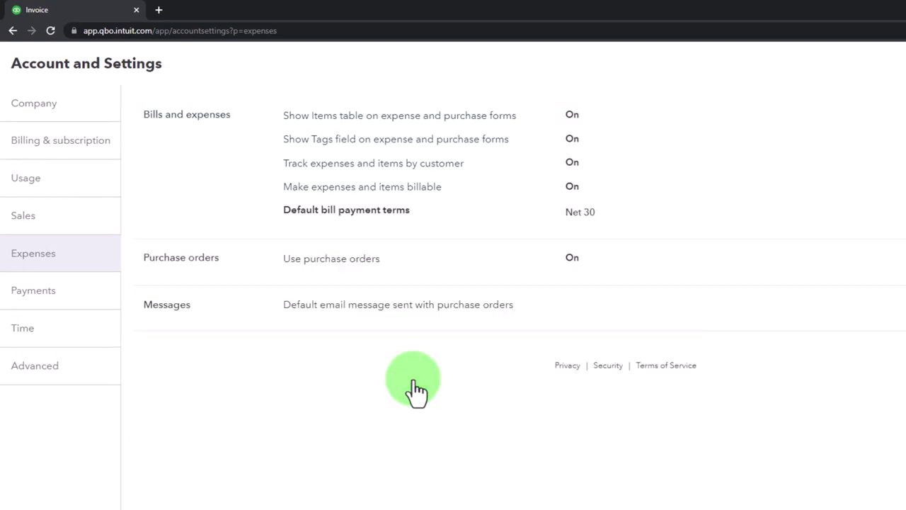
# Review the Purchase orders settings, including the custom transaction numbers help and default message field, and save them without changes.
pyautogui.click(365, 271)
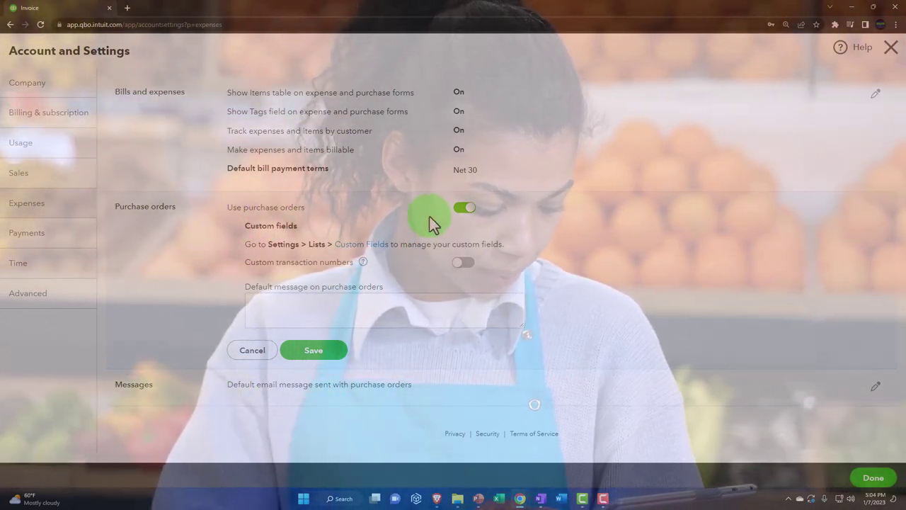
pyautogui.click(462, 220)
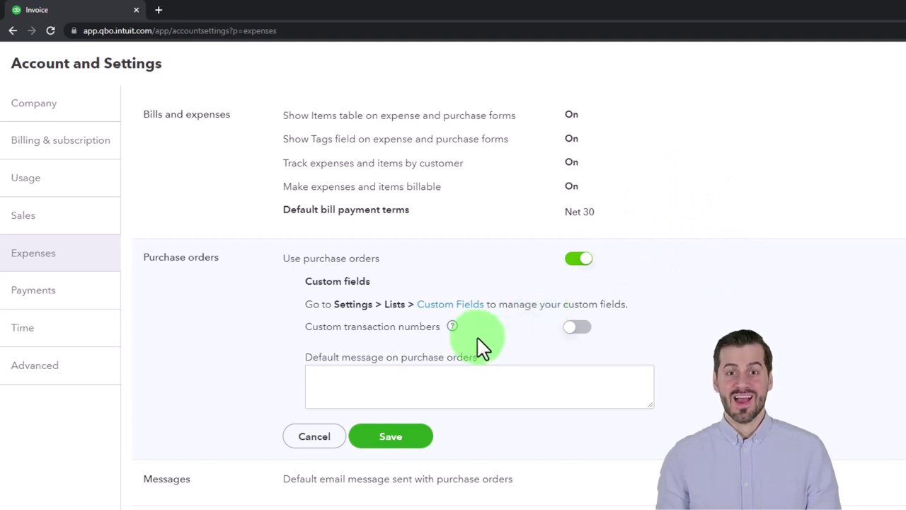
pyautogui.click(451, 328)
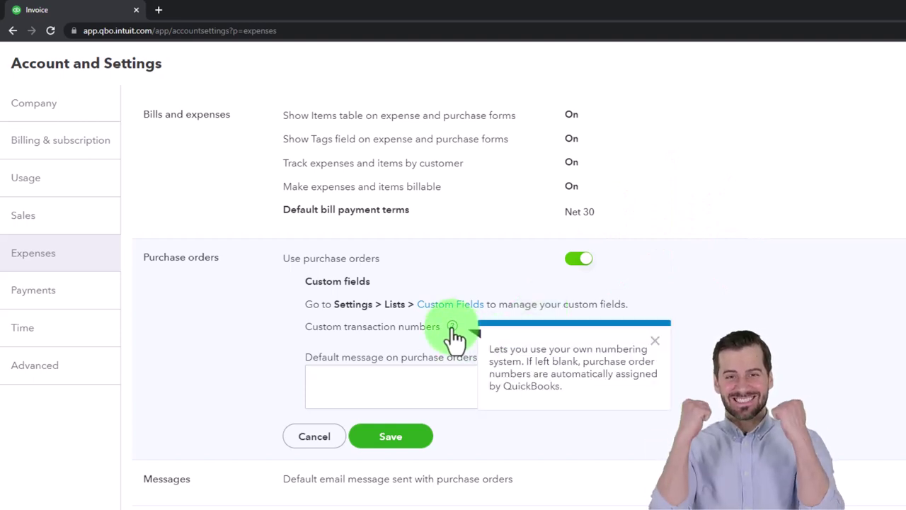
pyautogui.click(425, 345)
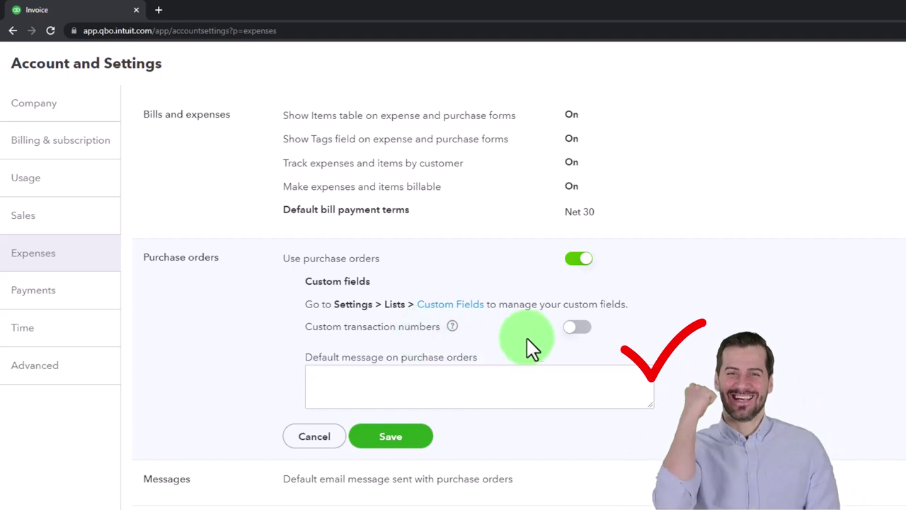
pyautogui.click(374, 380)
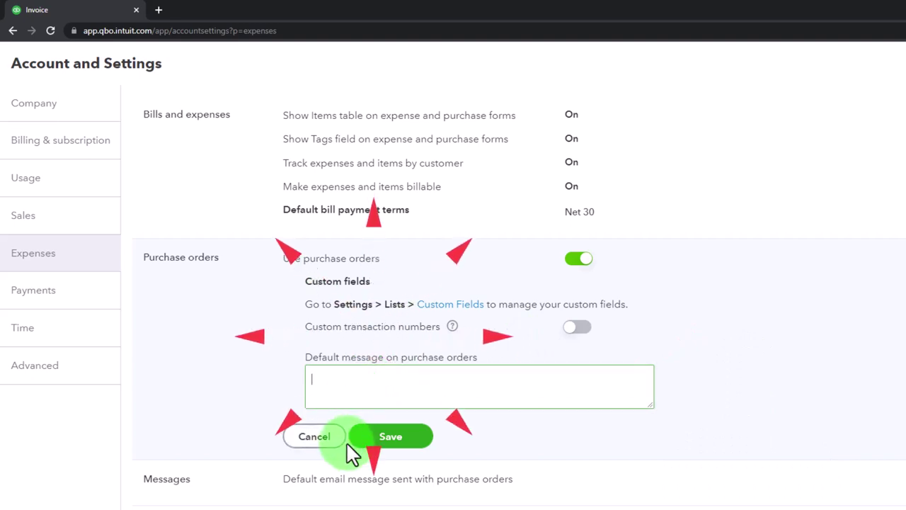
pyautogui.click(374, 443)
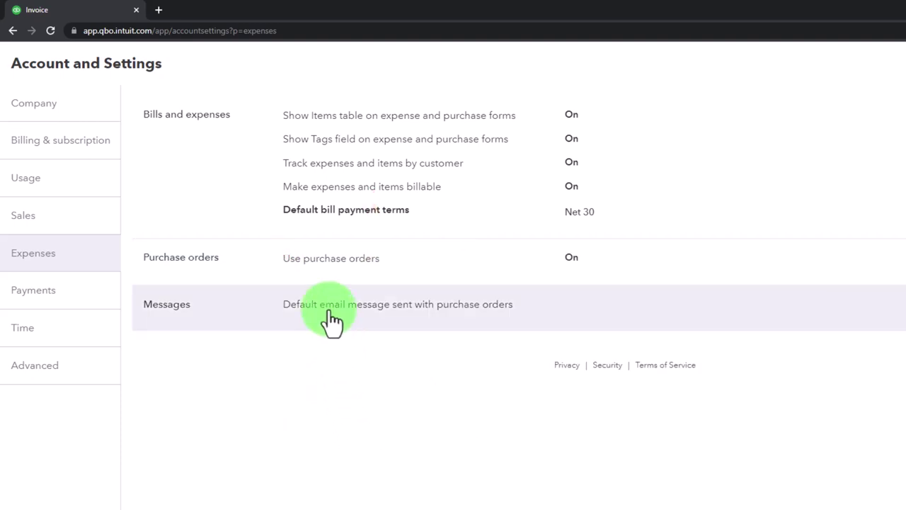
# Open the Messages settings for purchase orders and view the greeting name formats, keeping [Full Name].
pyautogui.click(330, 308)
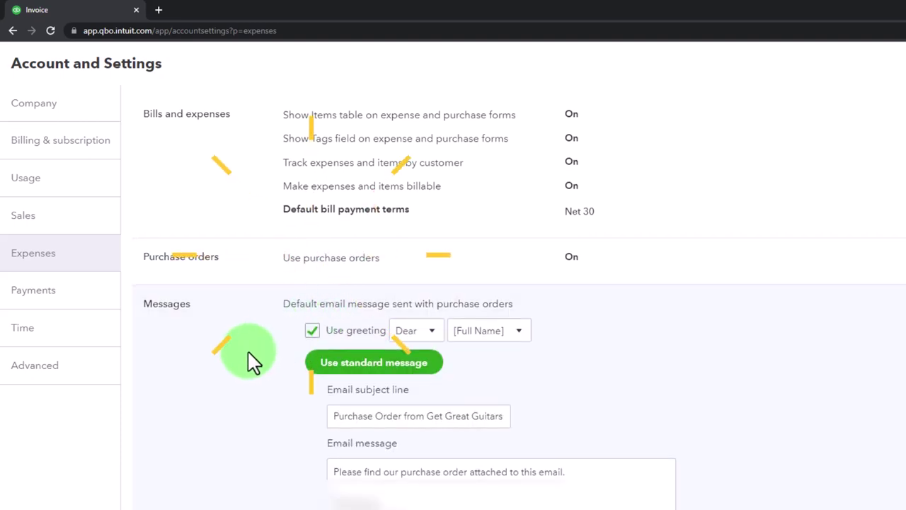
pyautogui.scroll(-1, 248, 352)
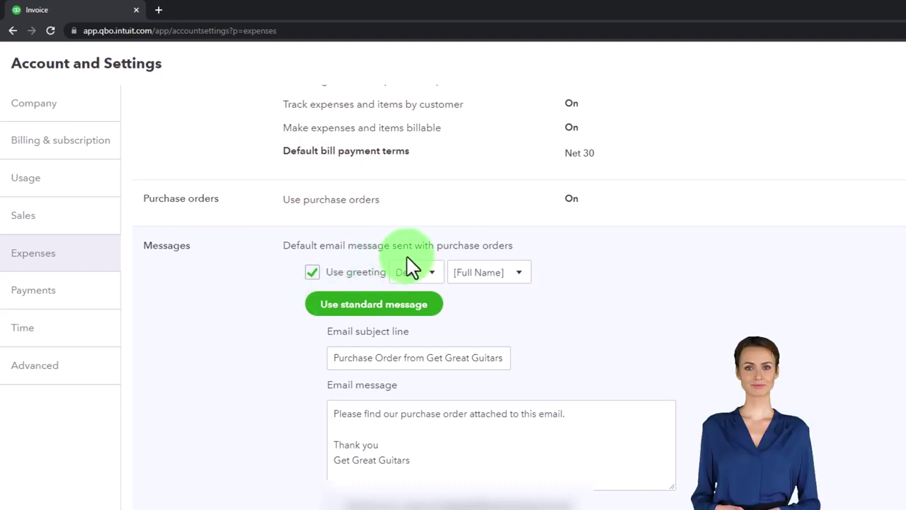
pyautogui.click(489, 276)
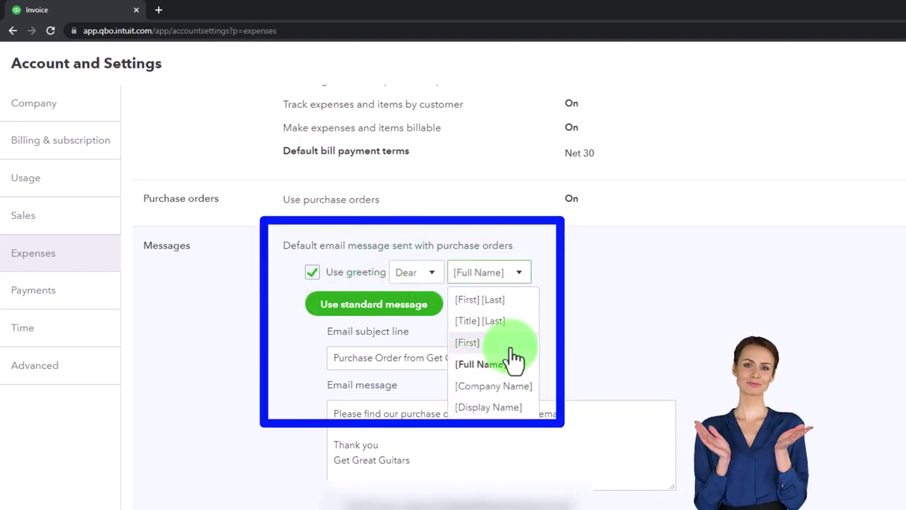
pyautogui.click(613, 347)
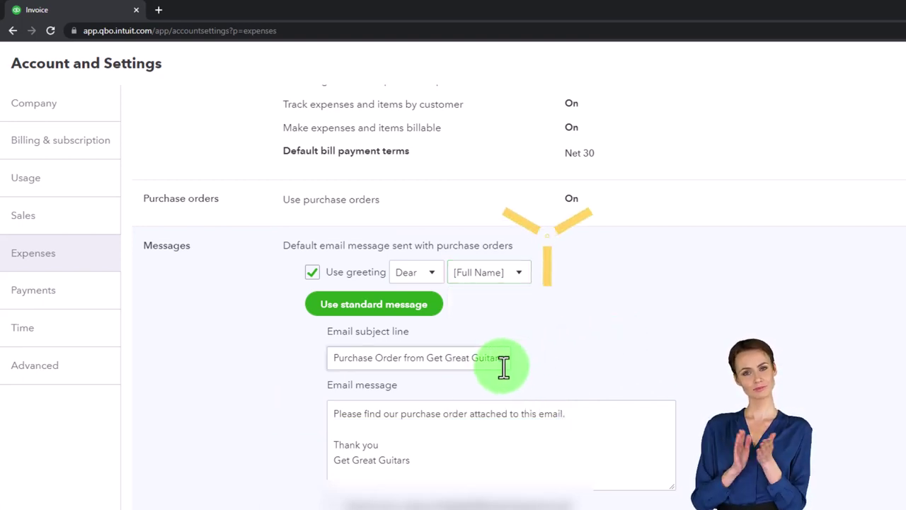
# Review the purchase order email subject, message, copy, Cc and Bcc options, and save the Messages settings without changes.
pyautogui.scroll(-1, 504, 366)
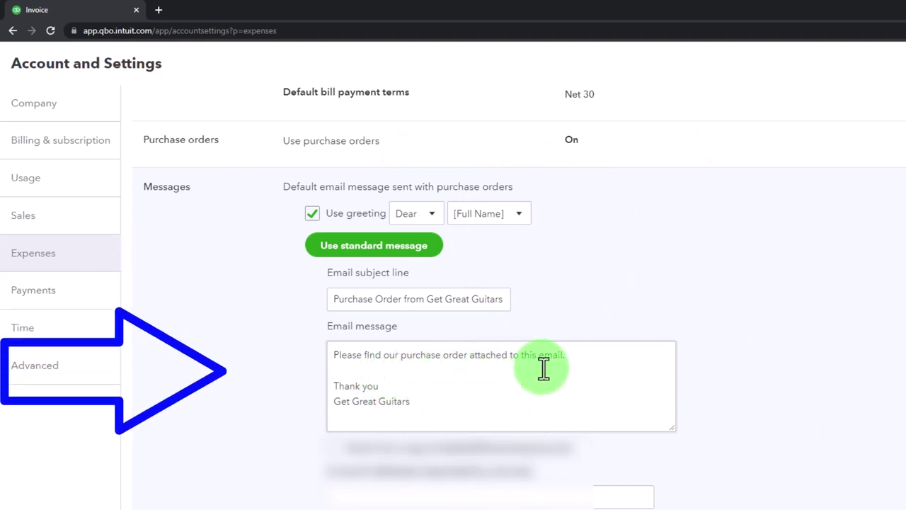
pyautogui.scroll(-1, 542, 367)
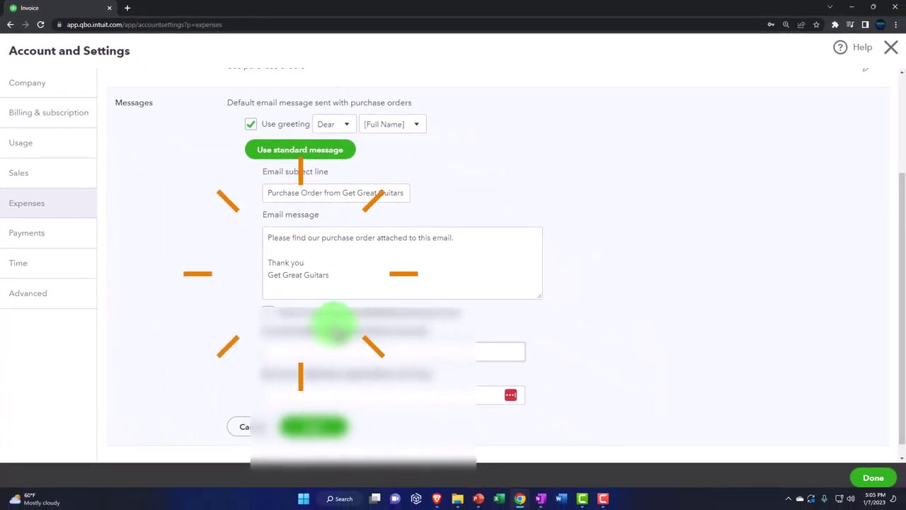
pyautogui.scroll(-1, 204, 347)
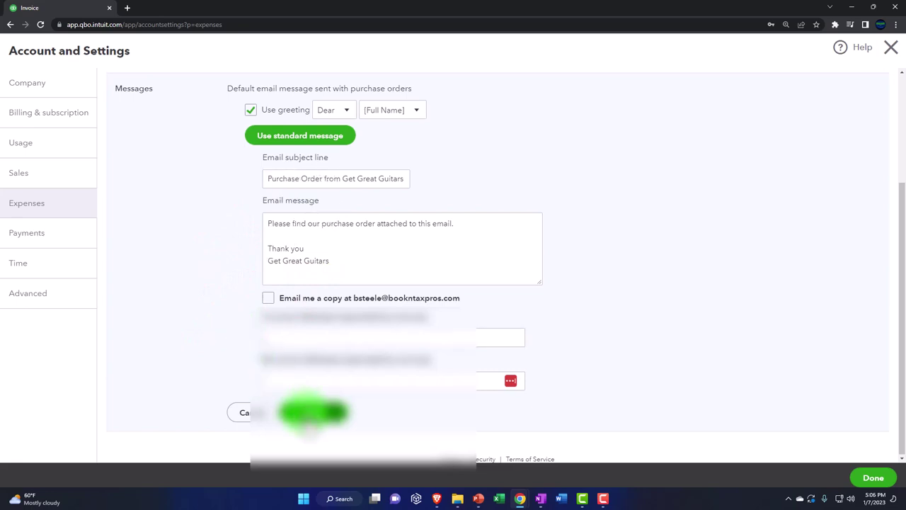
pyautogui.click(309, 415)
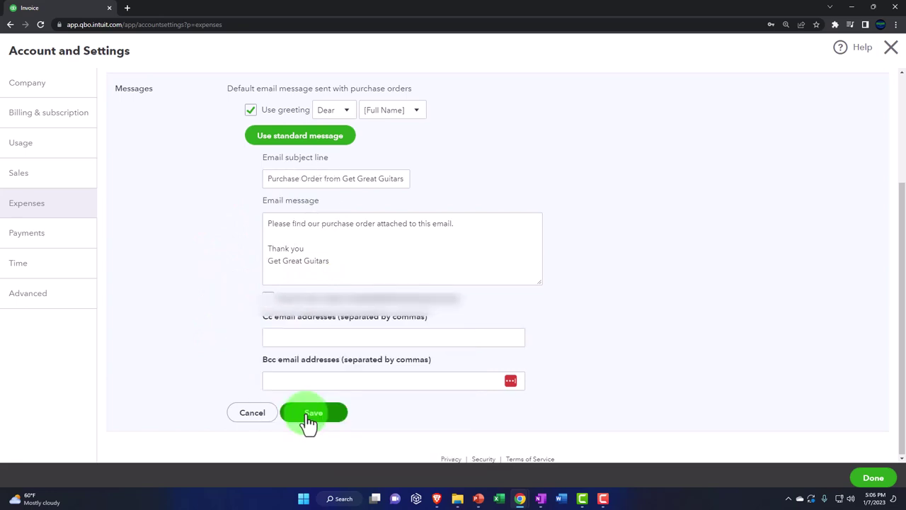
pyautogui.click(253, 314)
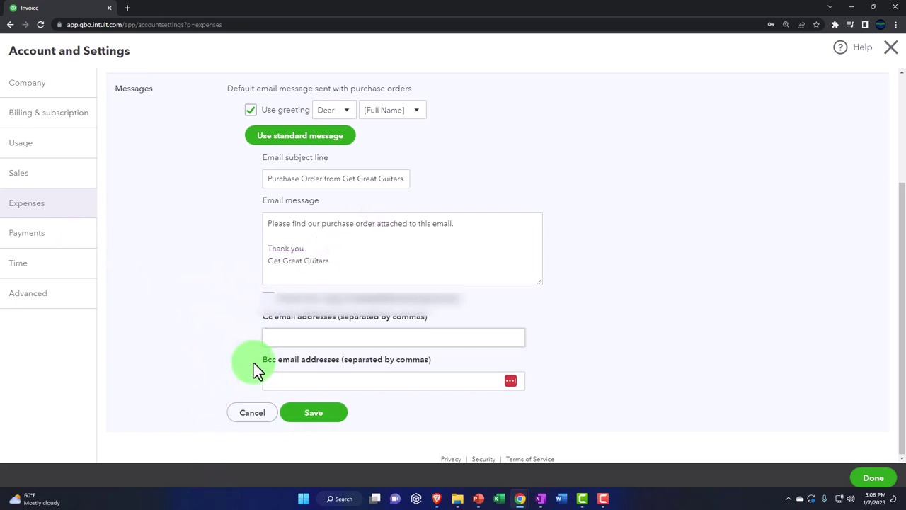
pyautogui.click(300, 417)
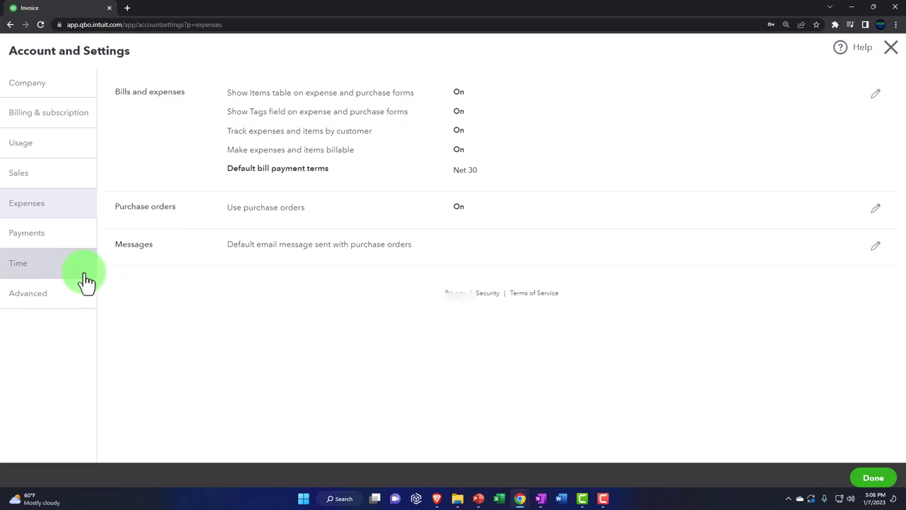
# View the online payments setup for QuickBooks Payments in the Payments settings, and leave without finishing it.
pyautogui.click(37, 241)
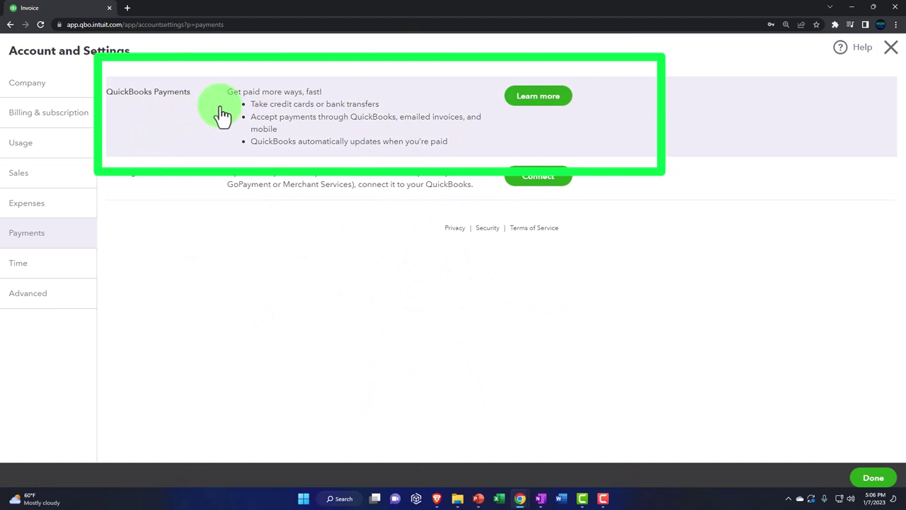
pyautogui.click(525, 101)
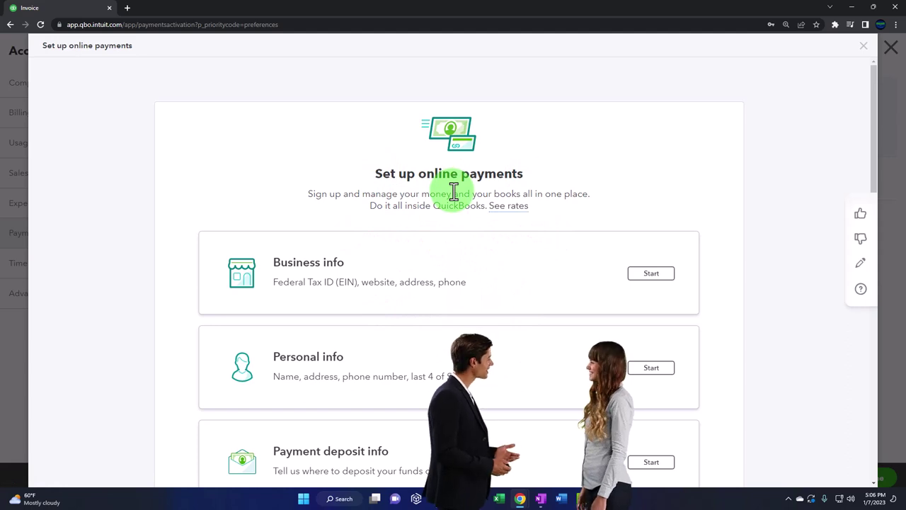
pyautogui.click(863, 47)
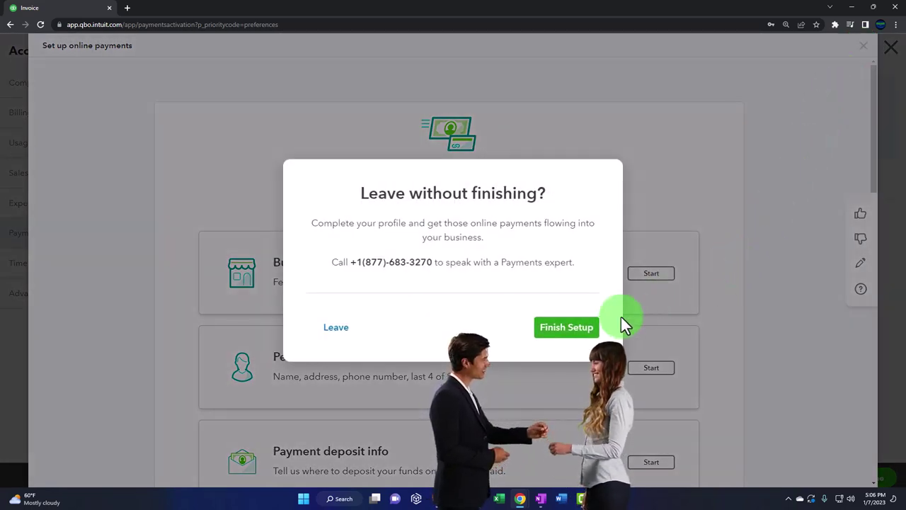
pyautogui.click(345, 330)
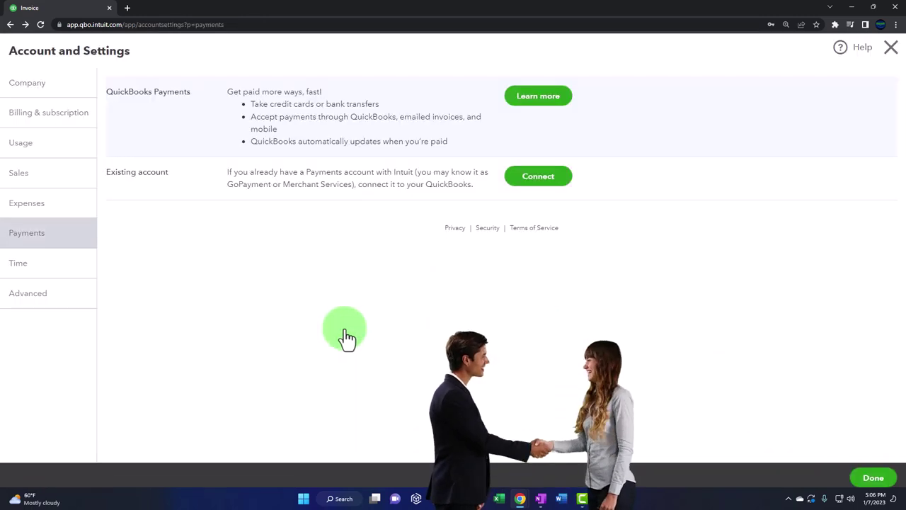
# Open the Time settings and view the choices for the first day of the work week, keeping Sunday.
pyautogui.click(33, 267)
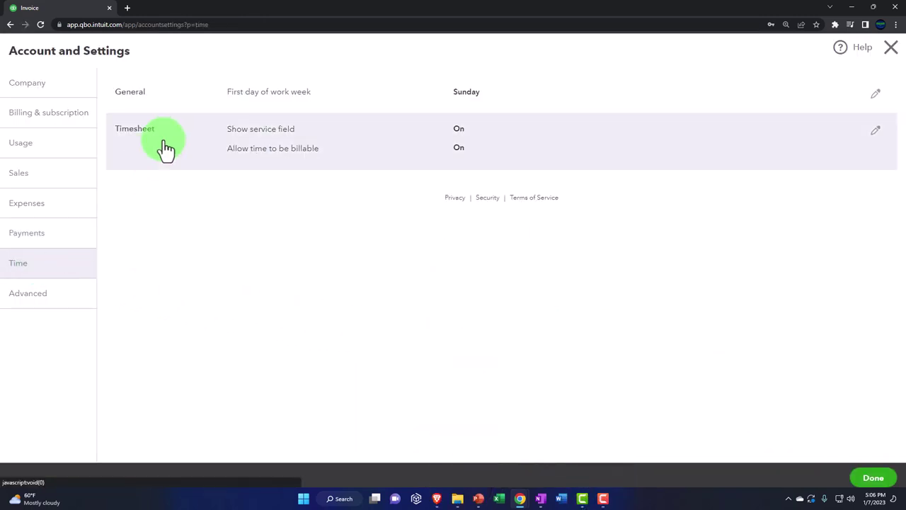
pyautogui.click(198, 97)
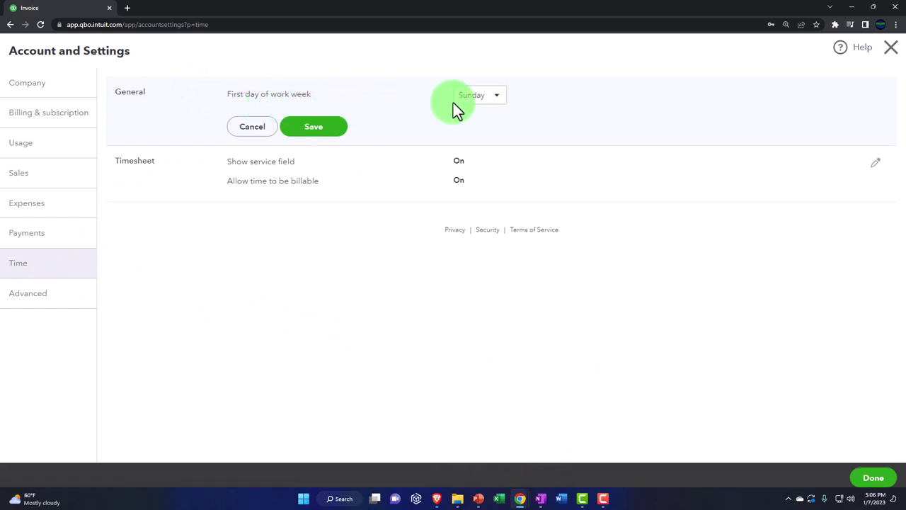
pyautogui.click(496, 99)
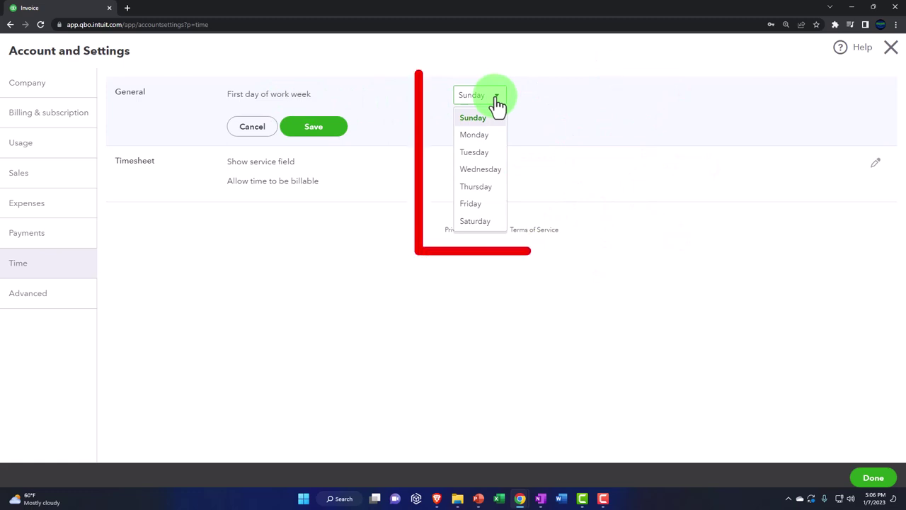
pyautogui.click(343, 273)
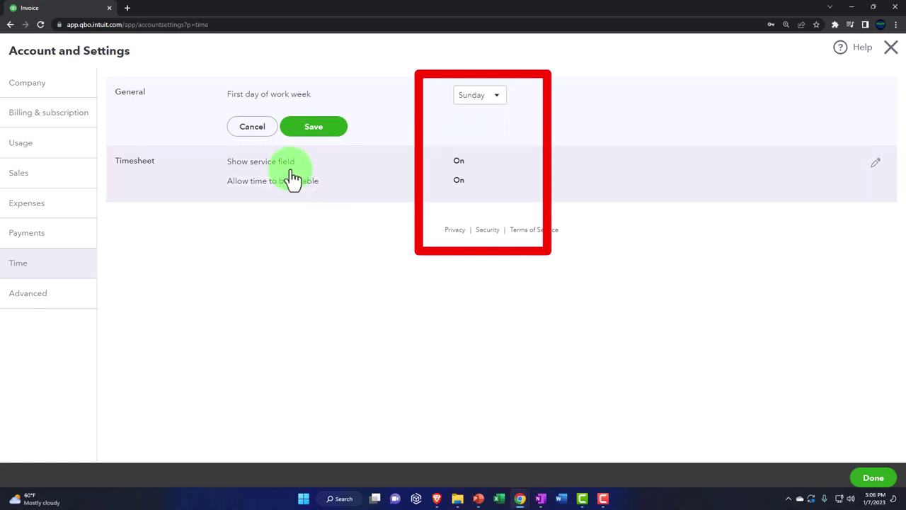
# Open the Timesheet settings and read the help for showing the service field and allowing time to be billable.
pyautogui.click(292, 178)
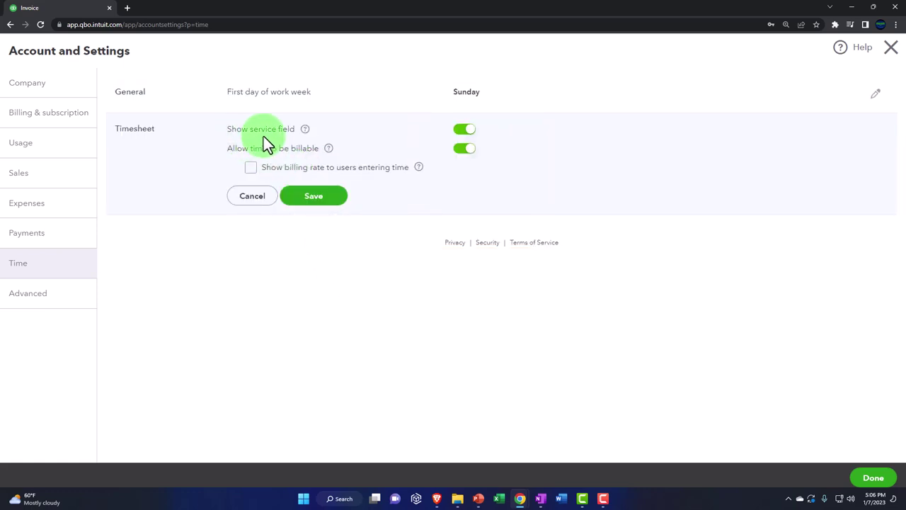
pyautogui.click(306, 130)
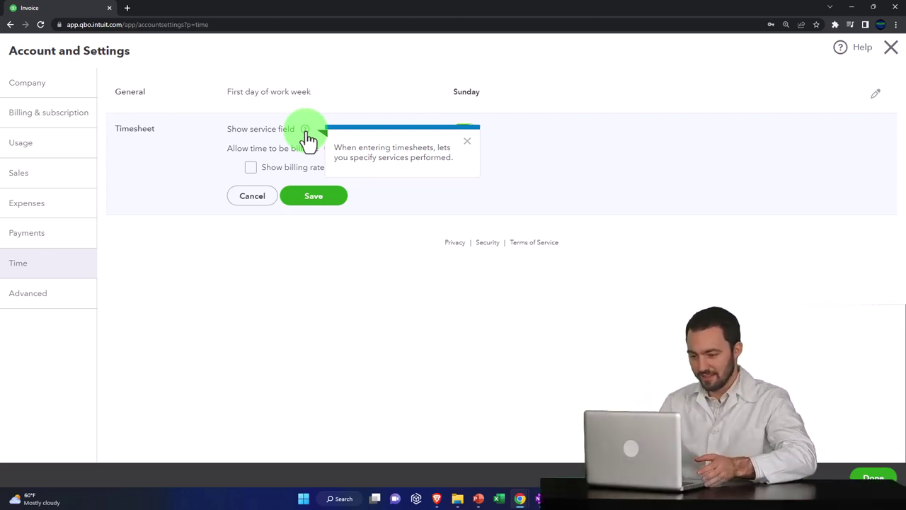
pyautogui.click(212, 172)
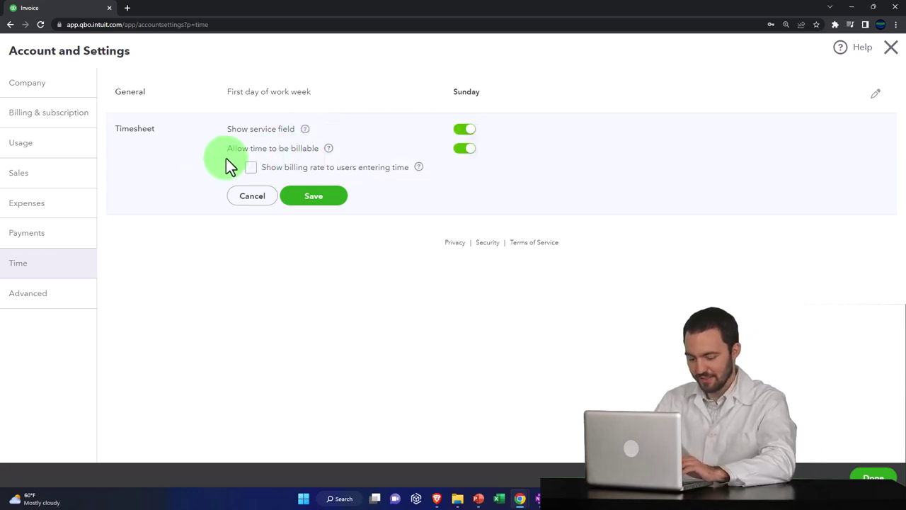
pyautogui.click(330, 149)
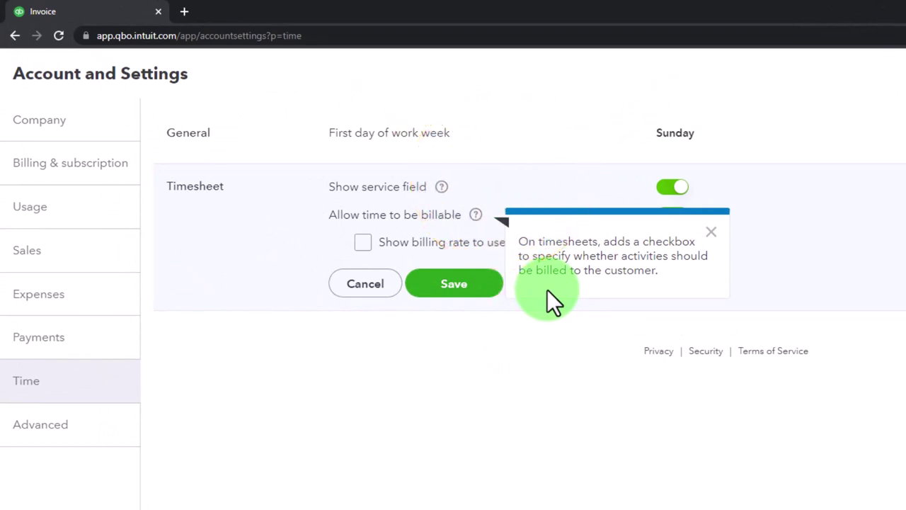
pyautogui.click(551, 381)
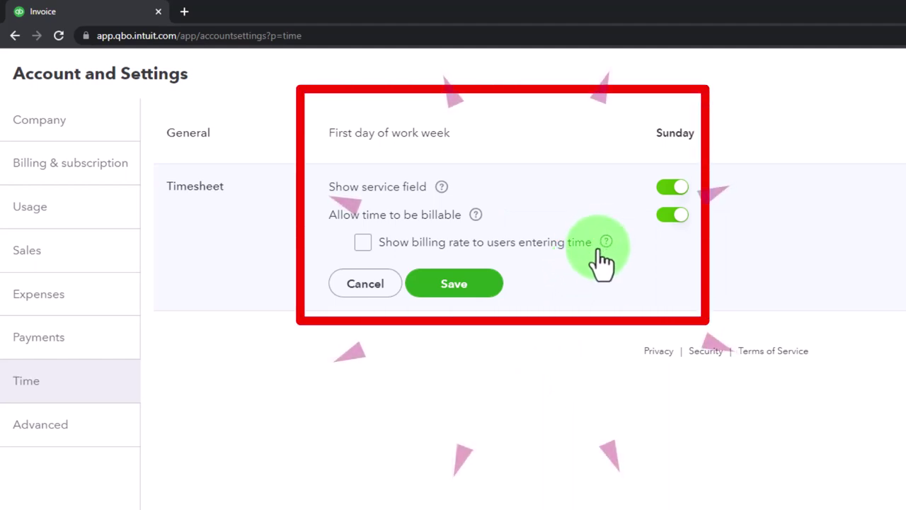
# Open the Advanced Accounting settings and view the first-month choices for the fiscal year and income tax year, keeping both unchanged.
pyautogui.click(57, 425)
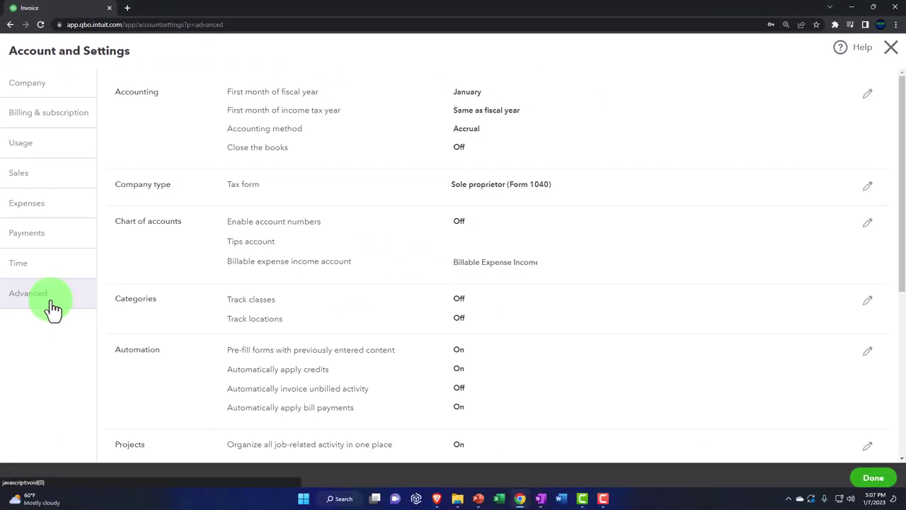
pyautogui.click(189, 121)
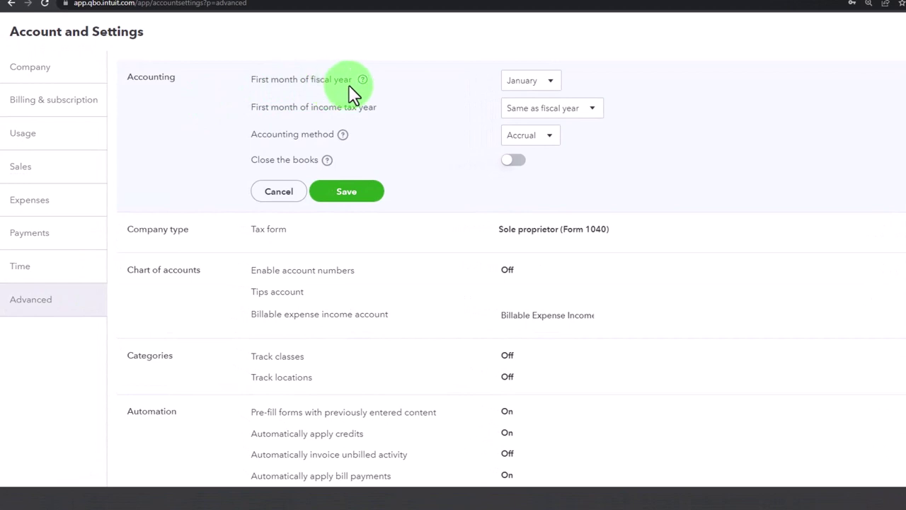
pyautogui.click(552, 84)
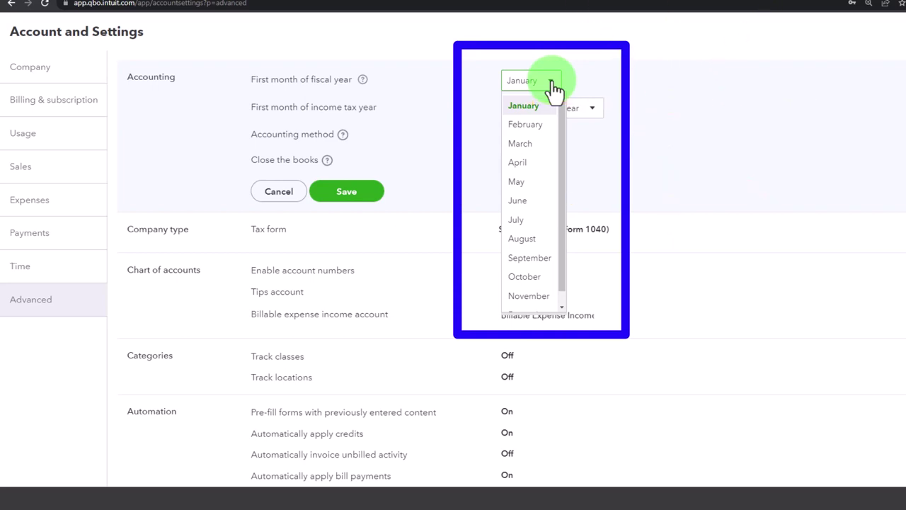
pyautogui.click(616, 64)
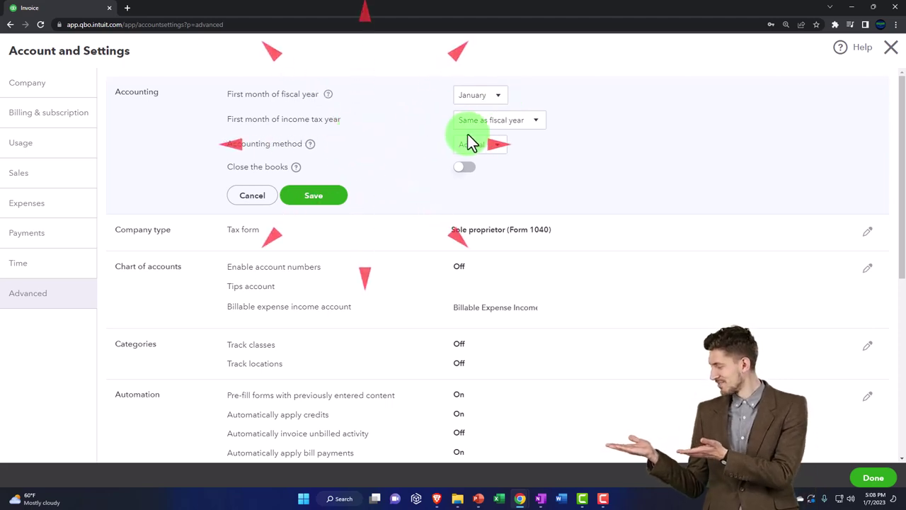
pyautogui.click(538, 124)
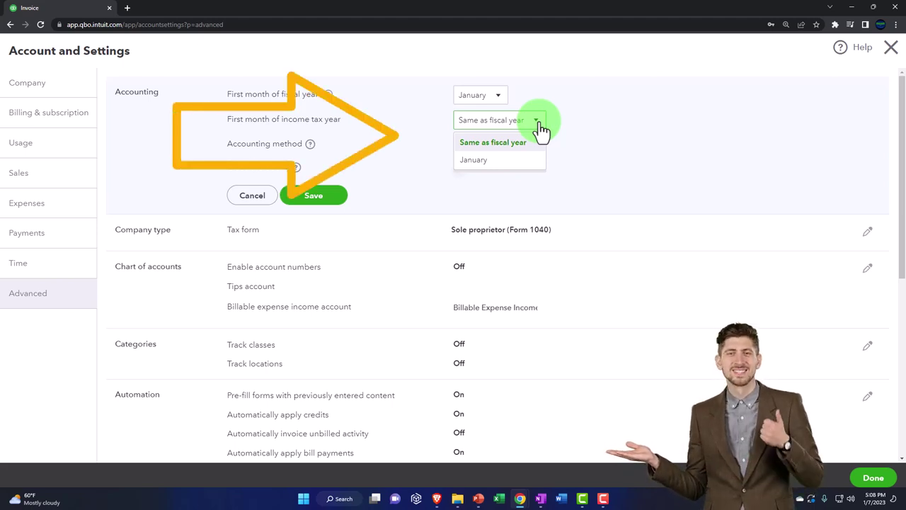
pyautogui.click(629, 125)
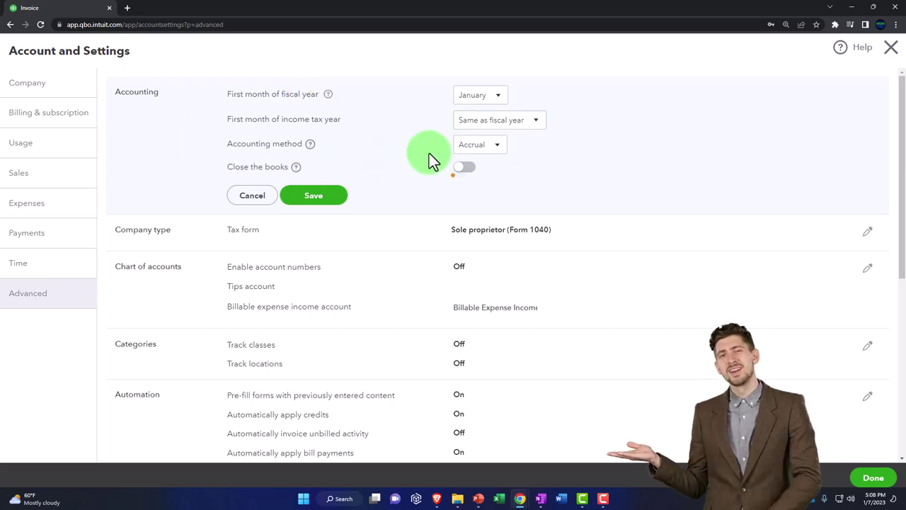
# View the Accrual and Cash choices for the accounting method, keeping Accrual.
pyautogui.click(497, 150)
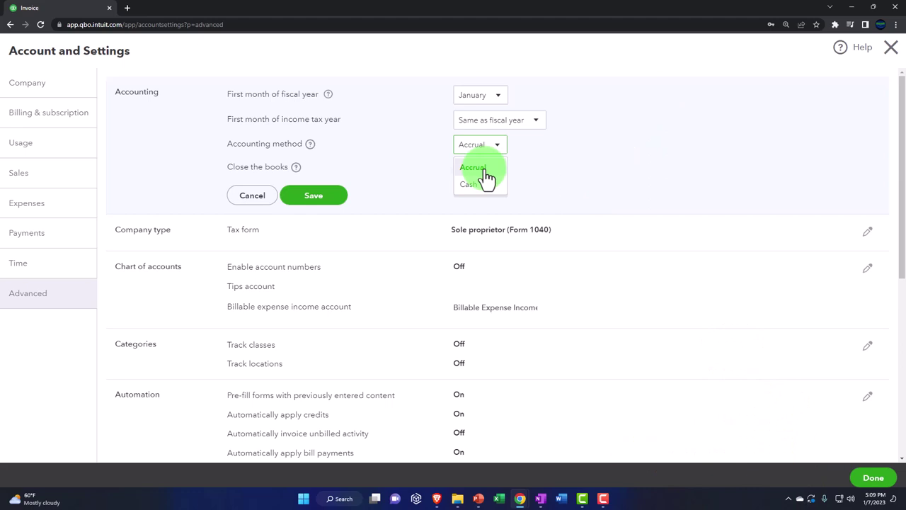
pyautogui.click(546, 156)
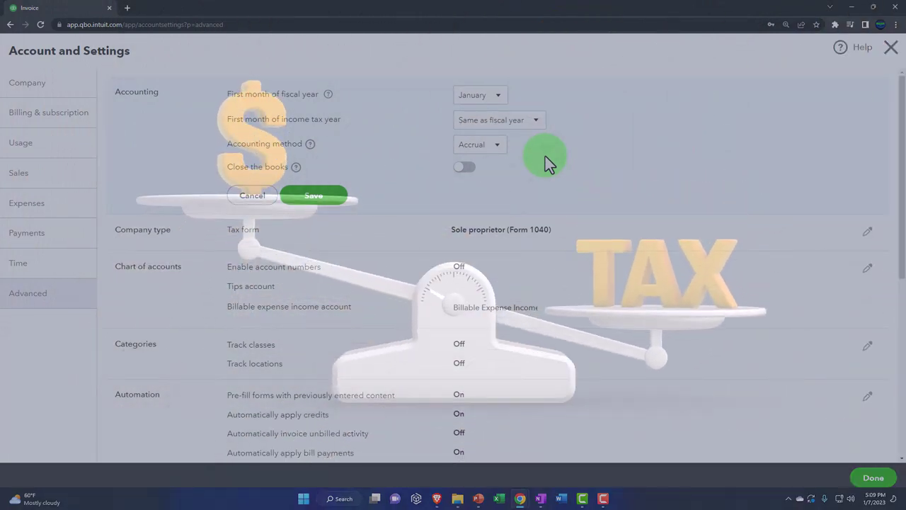
pyautogui.click(497, 158)
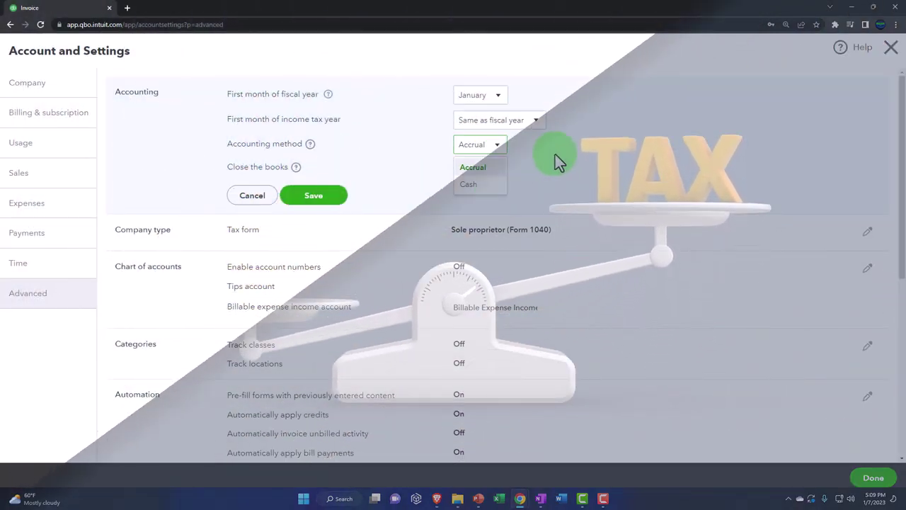
pyautogui.click(557, 161)
# Switch to OneNote to view the vendor, customer and employee workflow flowchart, and return to the accounting method choices in QuickBooks Online.
pyautogui.click(540, 498)
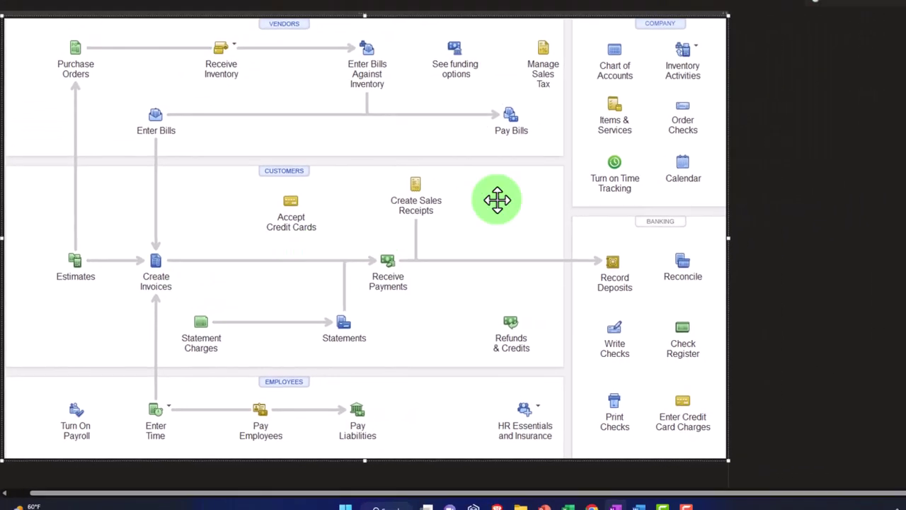
pyautogui.click(845, 15)
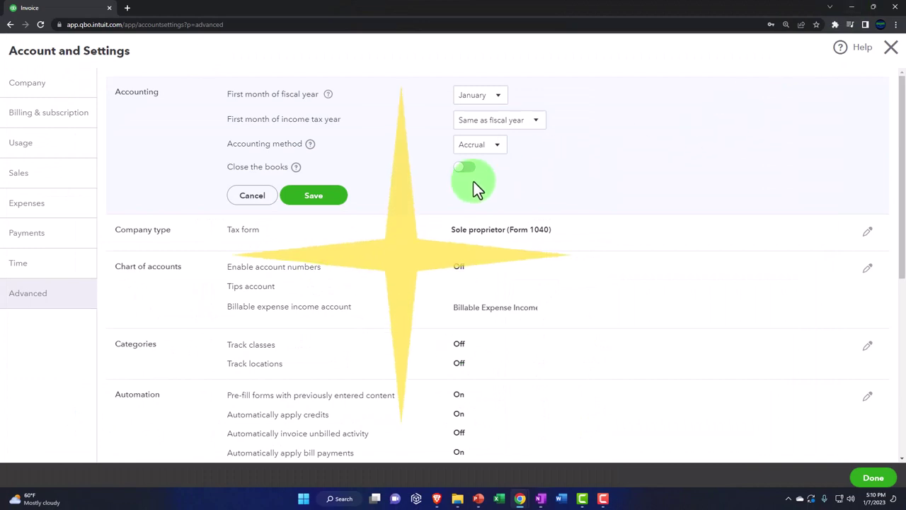
pyautogui.click(496, 148)
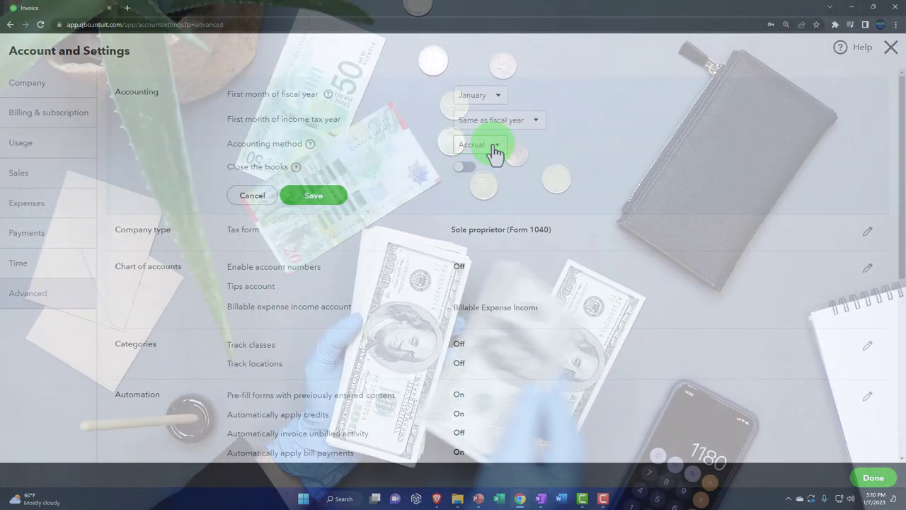
# Read the Close the books help and view the closing date and change-warning choices, leaving the option off.
pyautogui.click(296, 169)
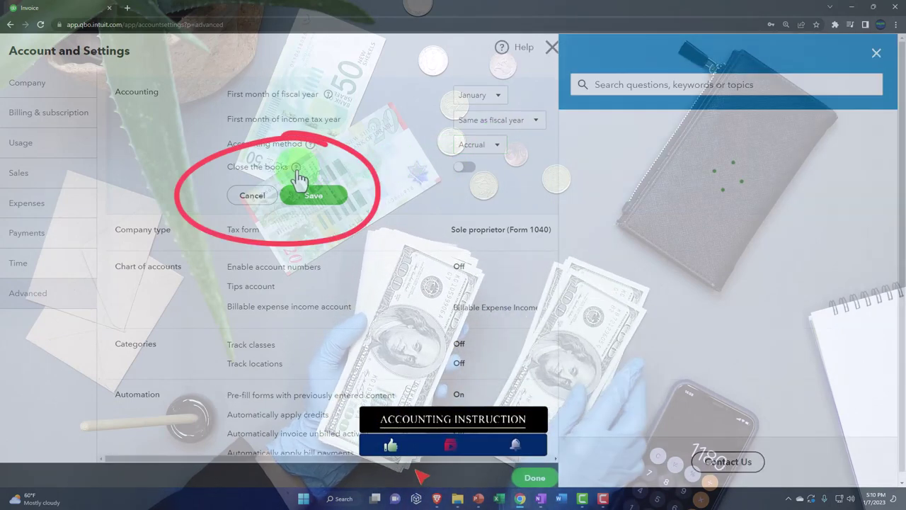
pyautogui.click(880, 61)
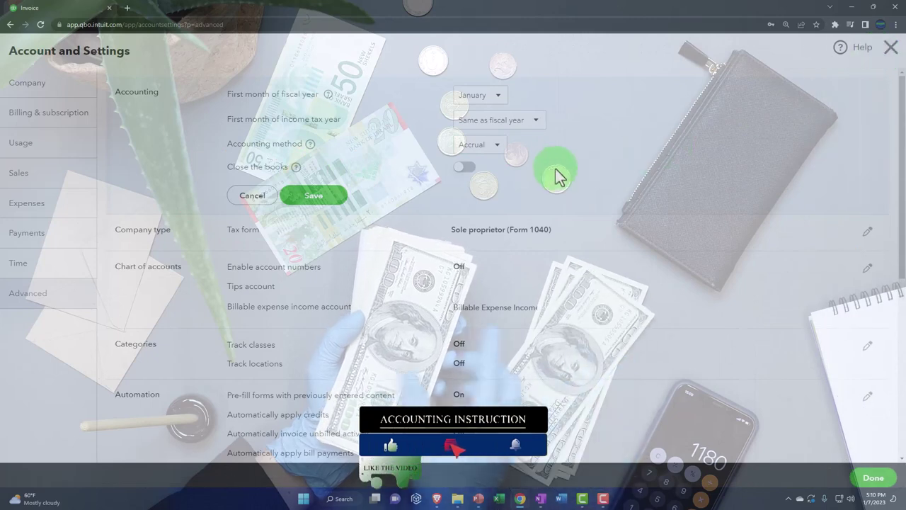
pyautogui.click(463, 170)
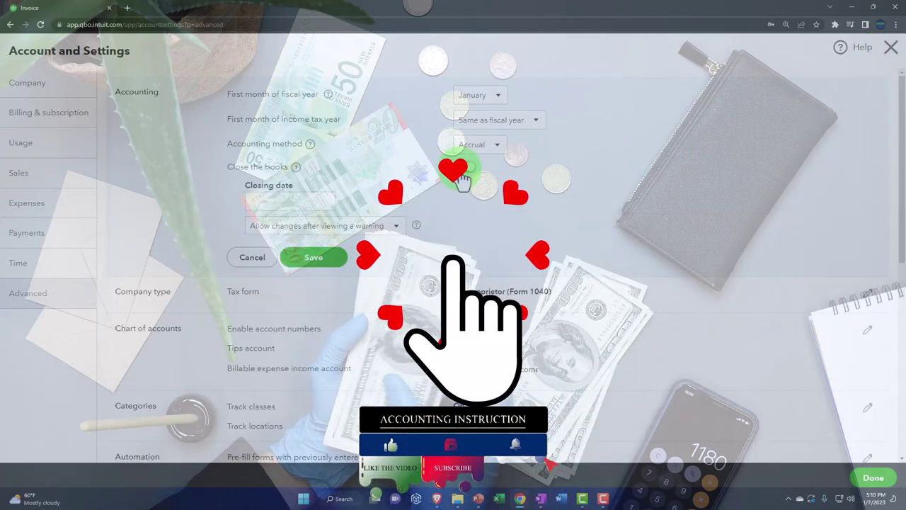
pyautogui.click(331, 207)
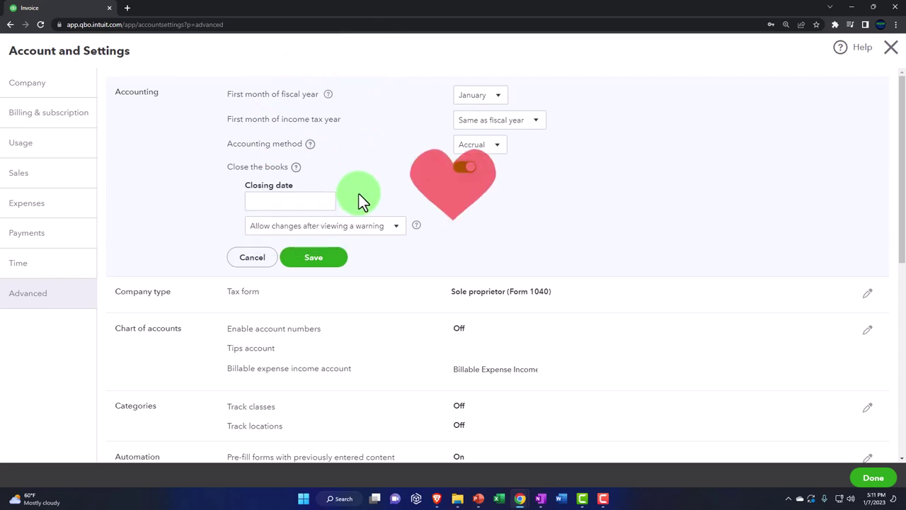
pyautogui.click(389, 234)
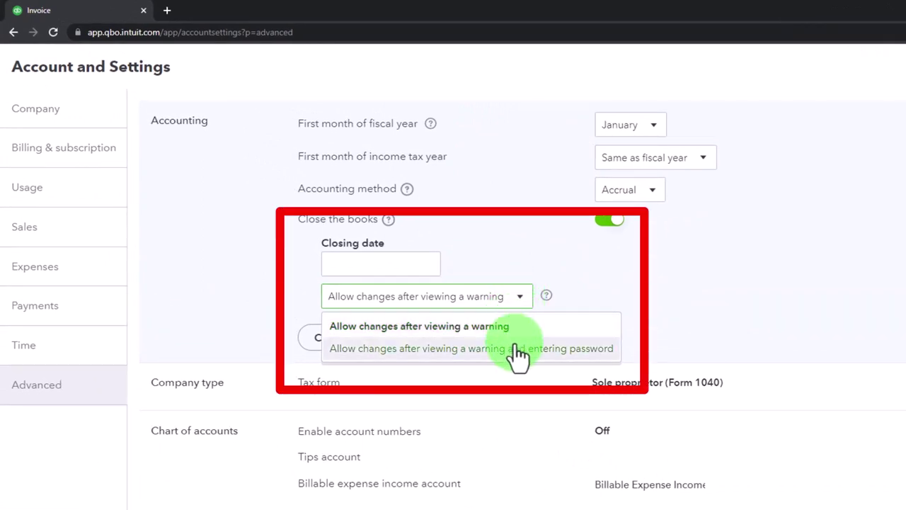
pyautogui.click(777, 308)
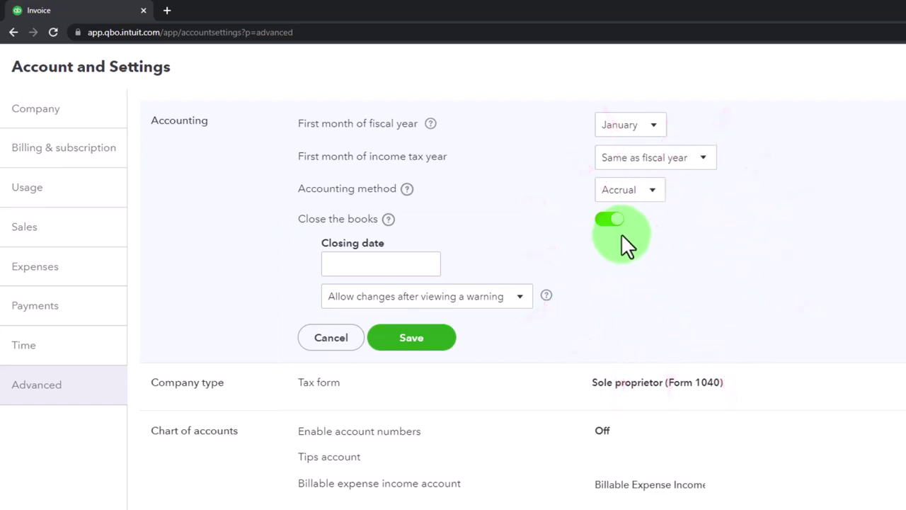
pyautogui.click(608, 221)
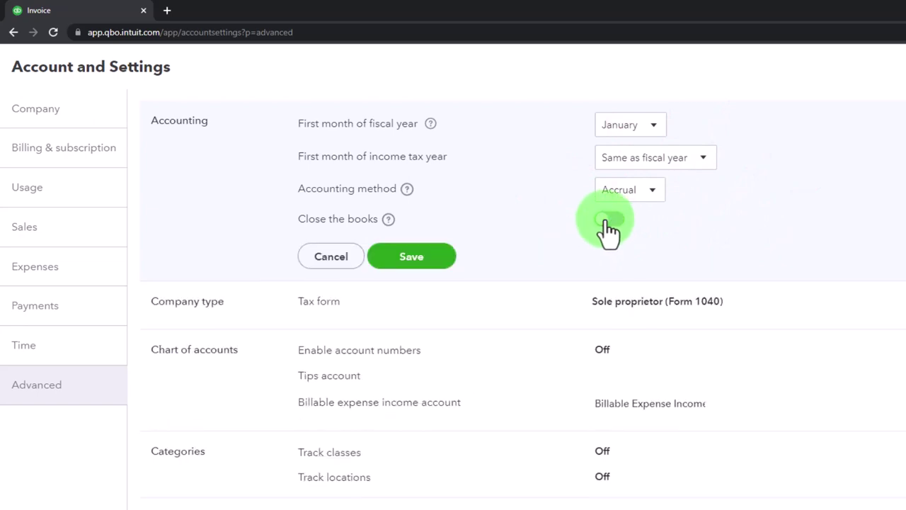
# Save the Accounting section and view the tax form choices for Company type, keeping Sole proprietor (Form 1040).
pyautogui.scroll(-1, 607, 230)
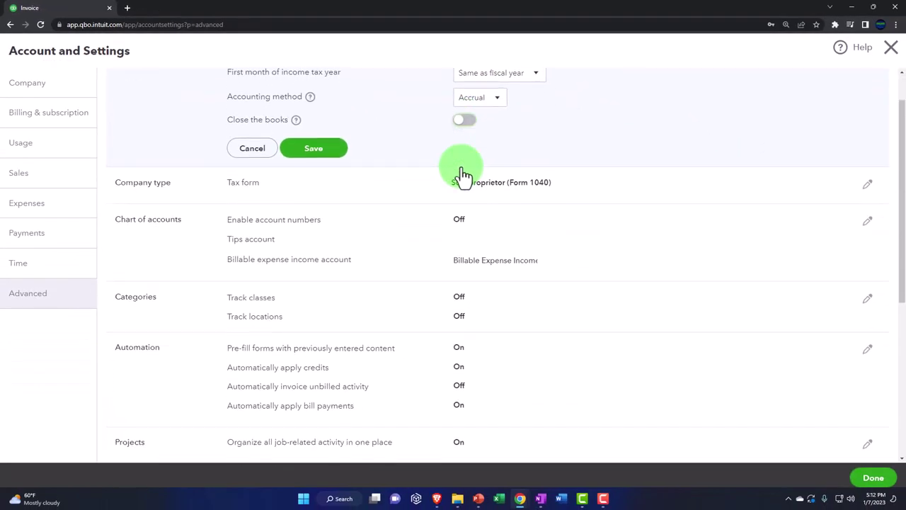
pyautogui.click(392, 198)
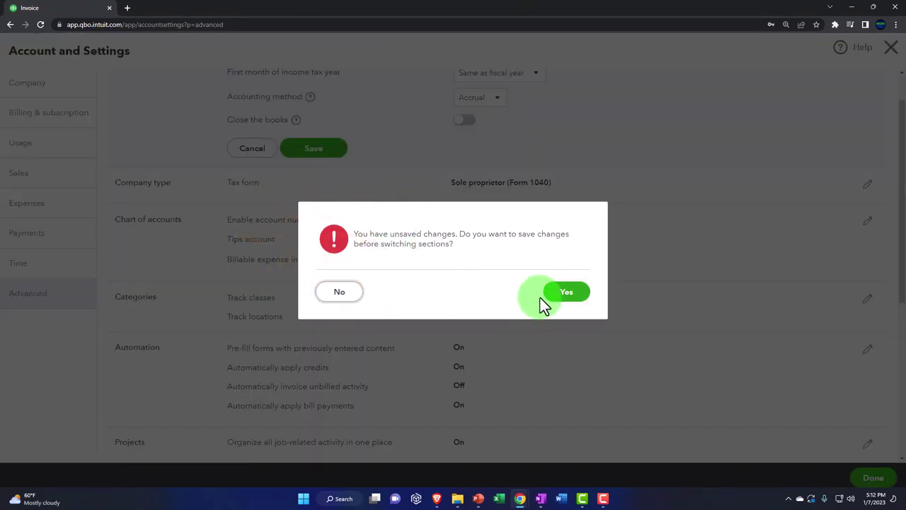
pyautogui.click(563, 296)
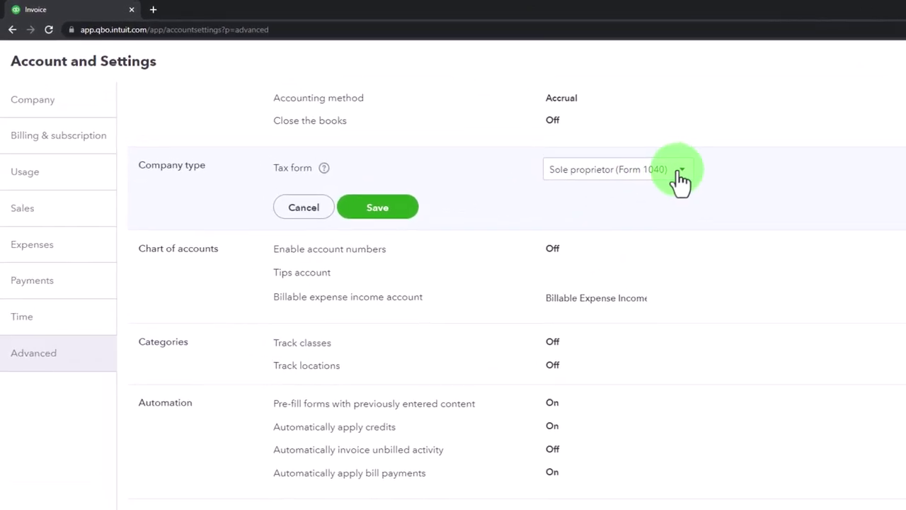
pyautogui.click(681, 174)
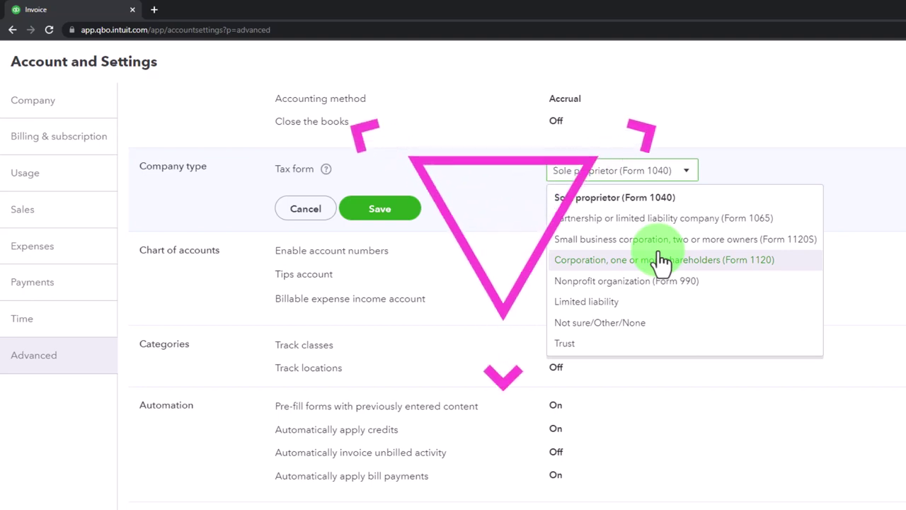
pyautogui.click(627, 201)
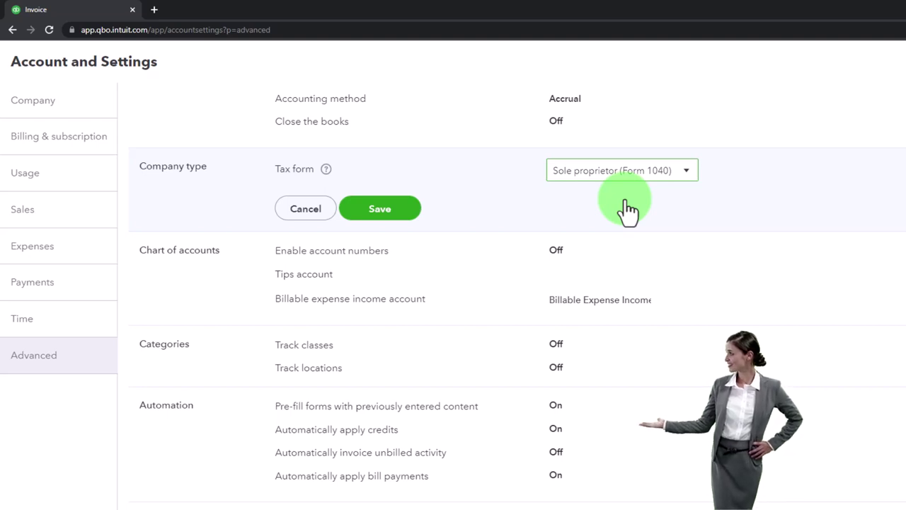
pyautogui.click(683, 174)
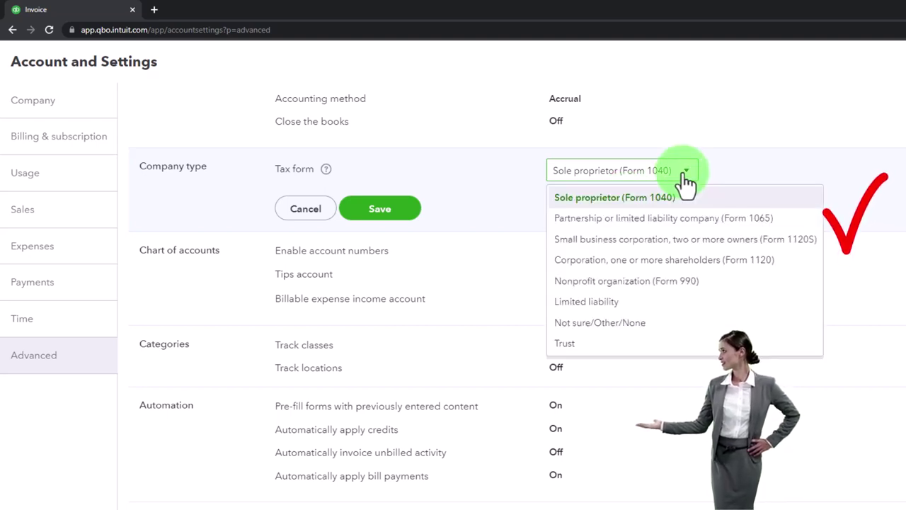
pyautogui.click(685, 181)
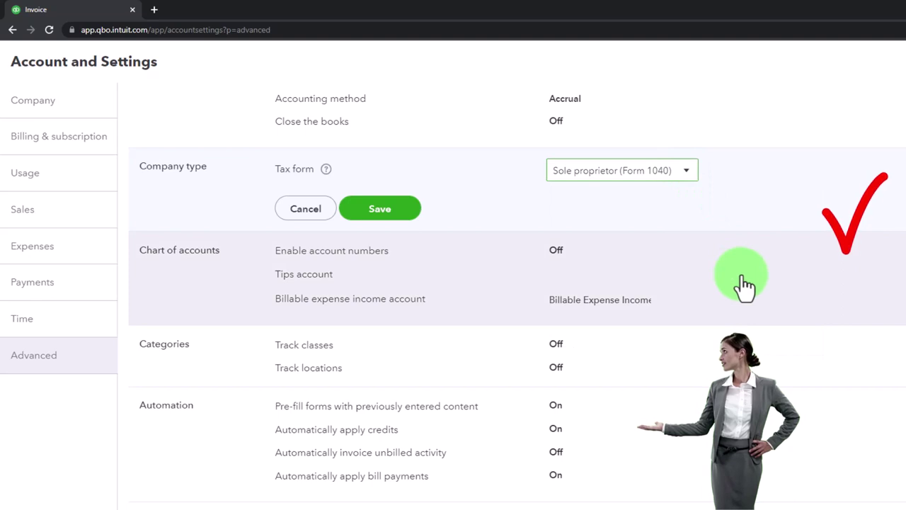
# Read the Chart of accounts help for the billable expense income and tips accounts, and open the Categories settings.
pyautogui.click(745, 287)
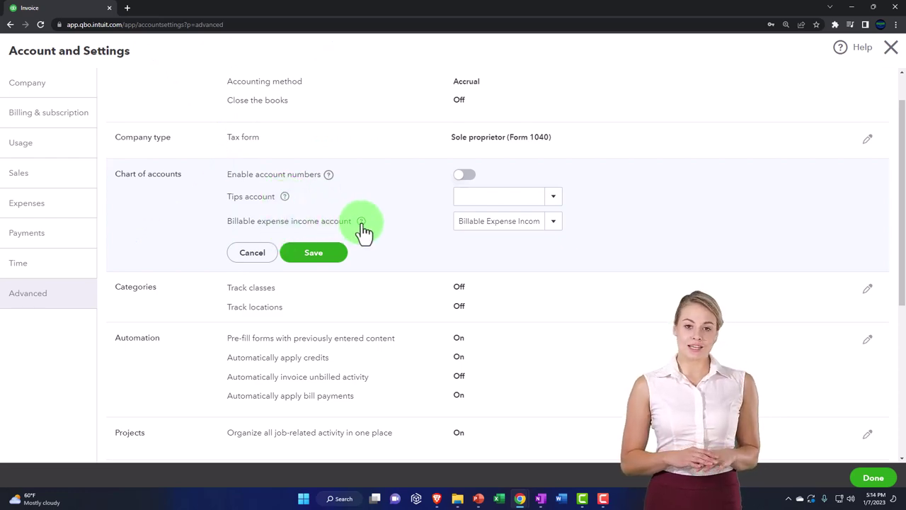
pyautogui.moveTo(363, 228)
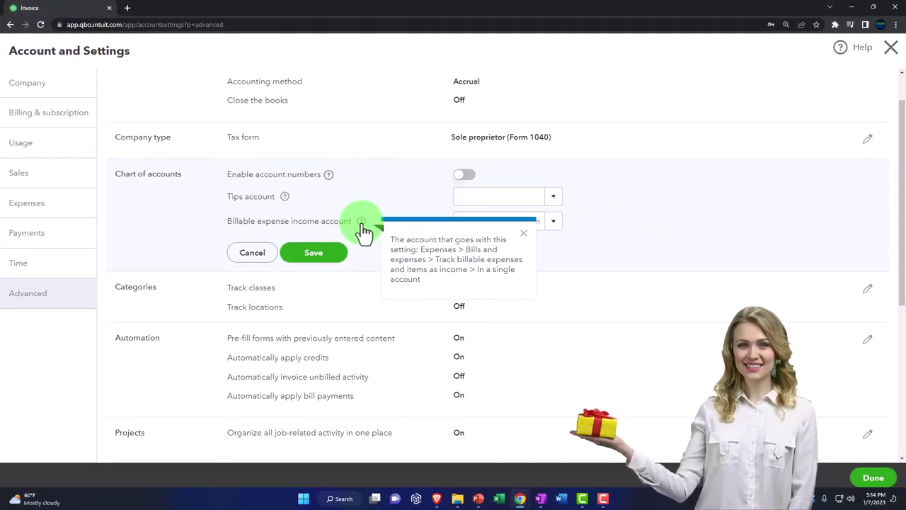
pyautogui.click(378, 188)
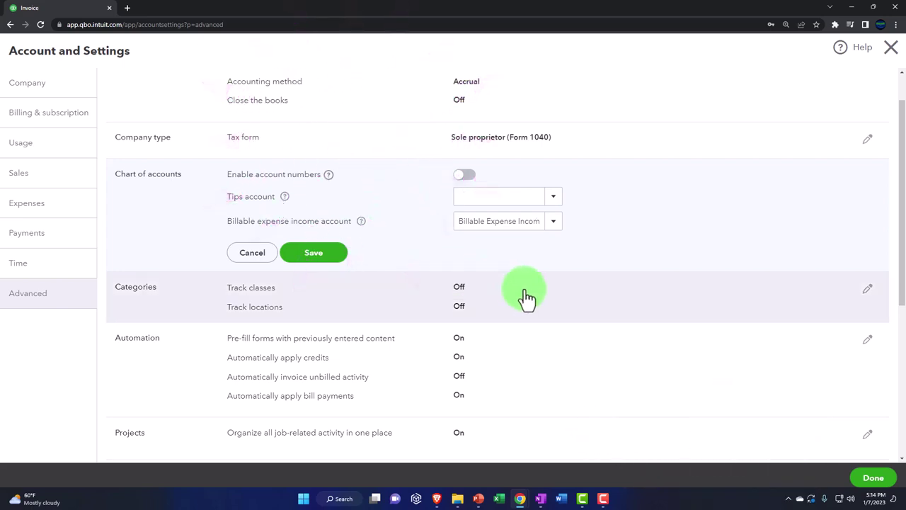
pyautogui.click(611, 304)
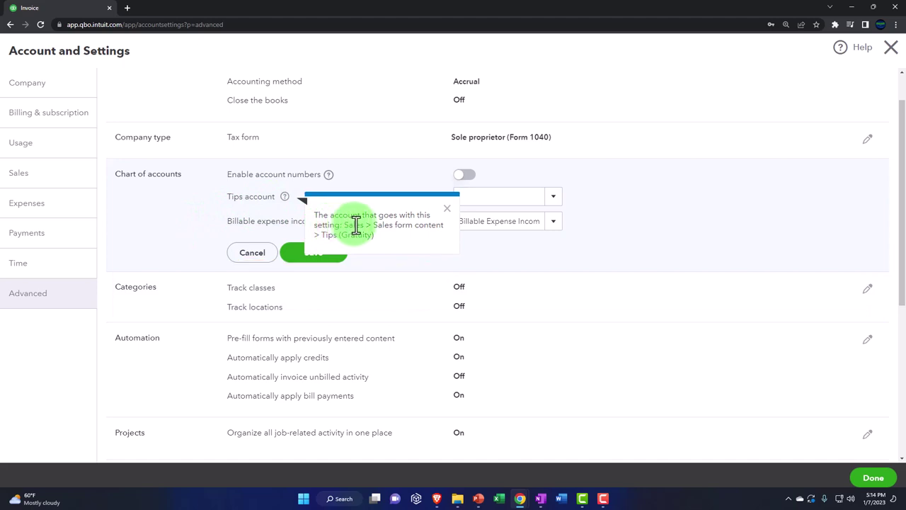
pyautogui.click(447, 211)
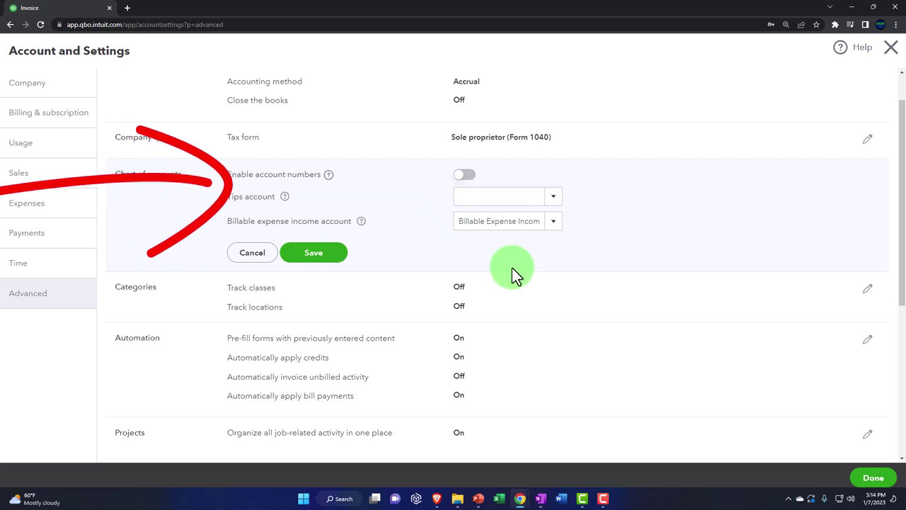
pyautogui.click(536, 296)
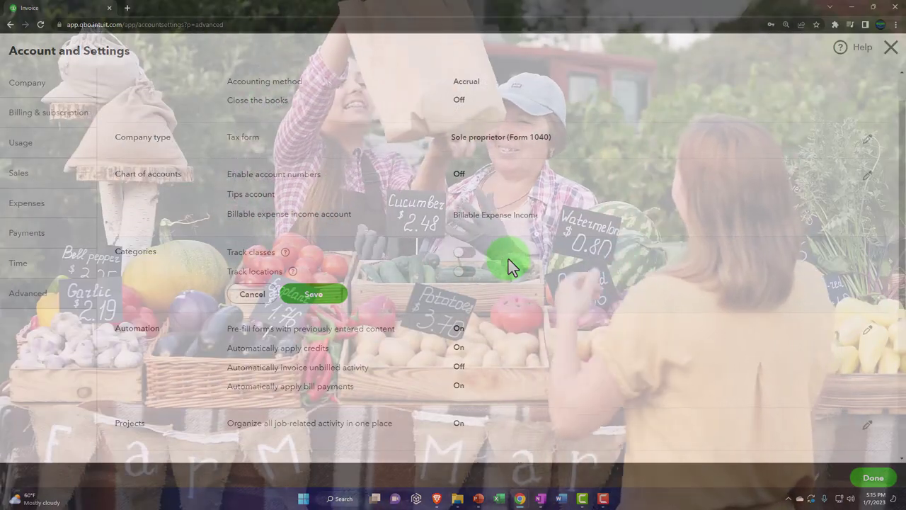
# Open the Automation settings and read the help for pre-filling forms, applying credits, invoicing unbilled activity and applying bill payments.
pyautogui.scroll(-2, 508, 259)
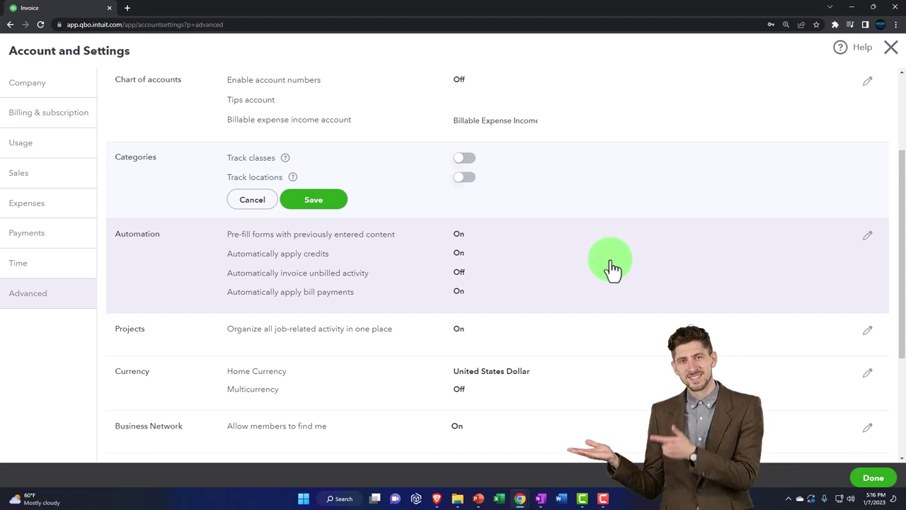
pyautogui.click(612, 268)
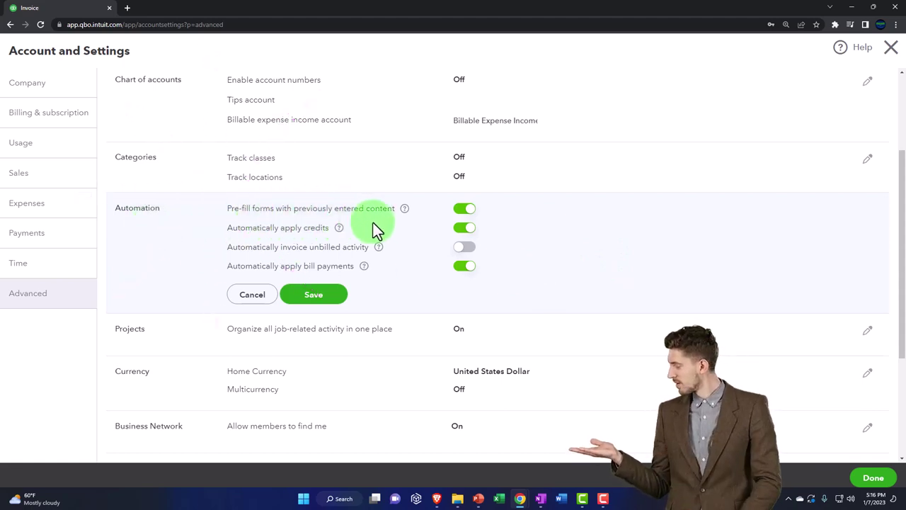
pyautogui.click(404, 208)
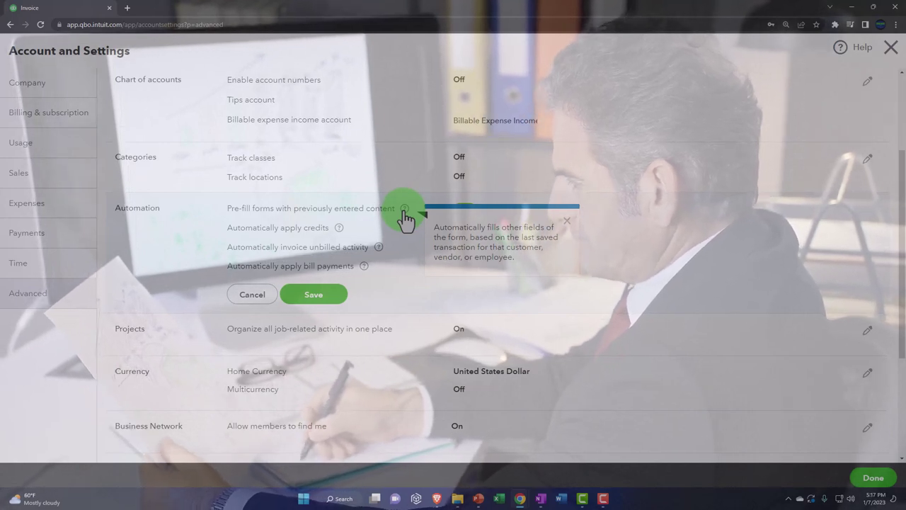
pyautogui.click(340, 229)
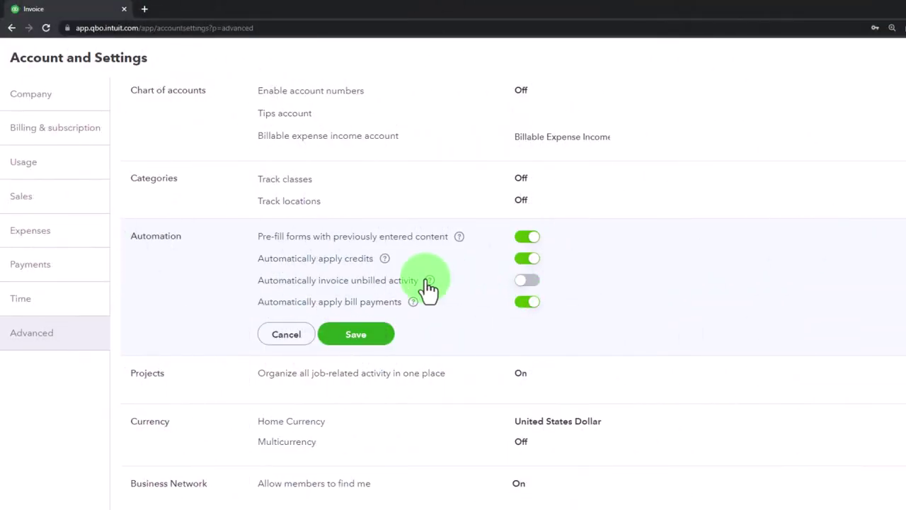
pyautogui.click(385, 259)
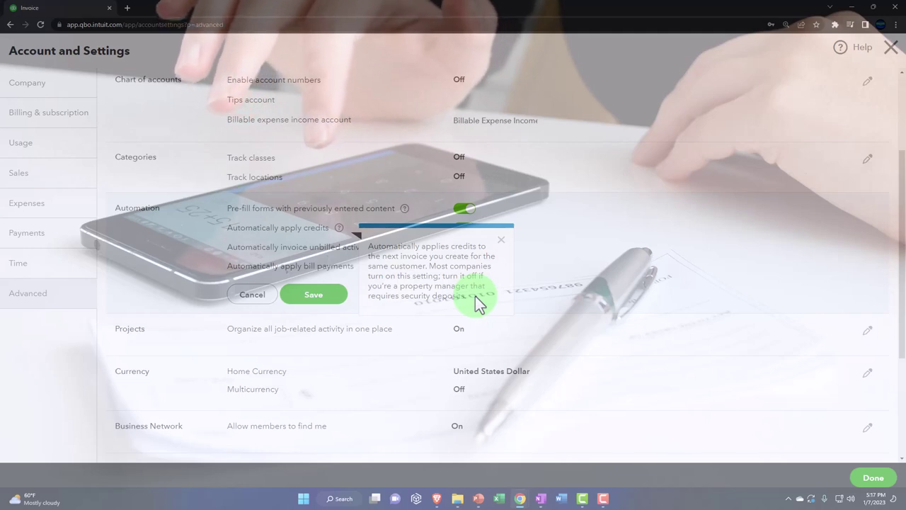
pyautogui.click(597, 269)
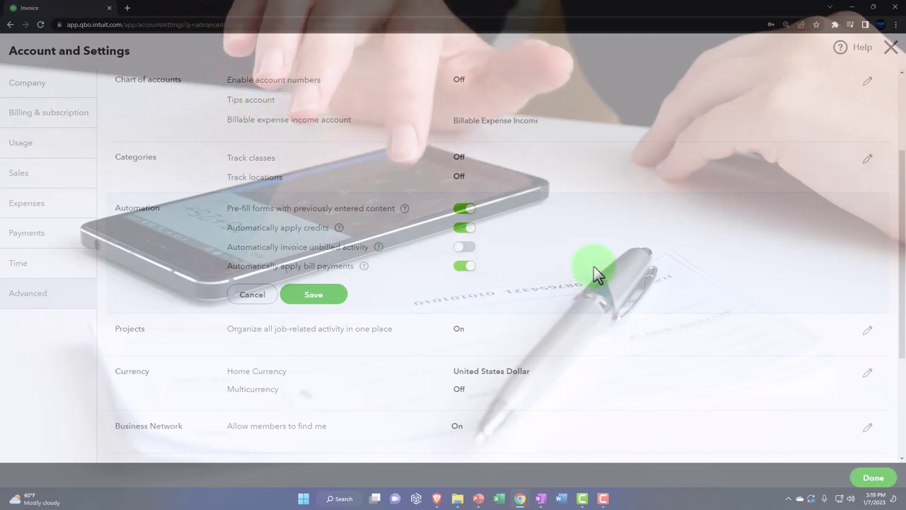
pyautogui.click(379, 249)
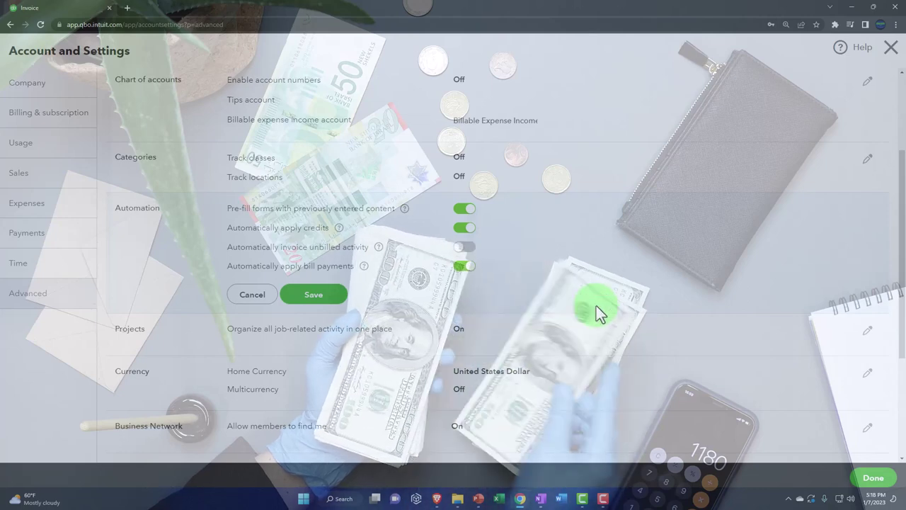
pyautogui.moveTo(365, 268)
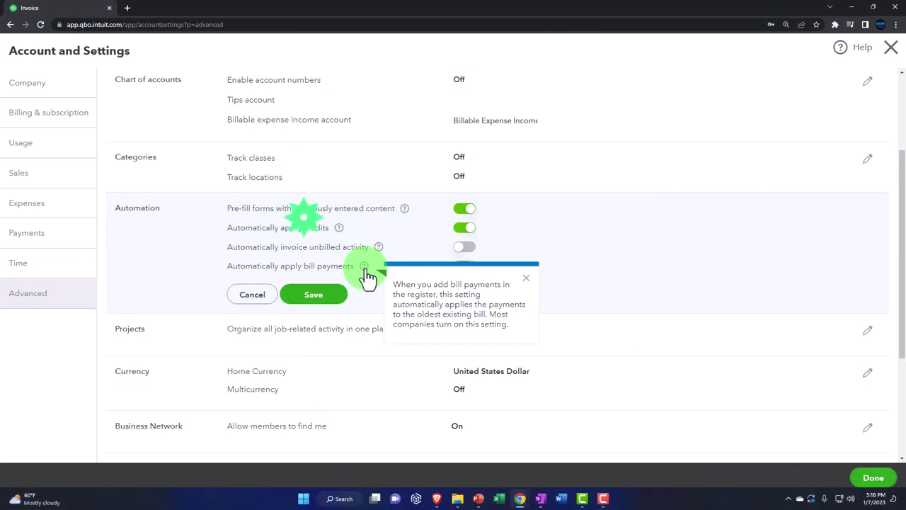
pyautogui.click(599, 297)
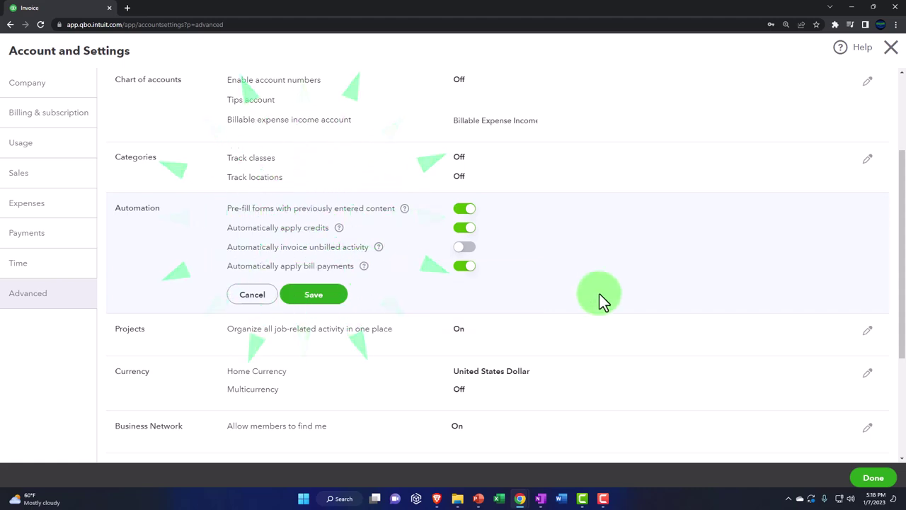
# Open the Projects settings and the Currency settings, read the Multicurrency help and view the home currency choices.
pyautogui.scroll(-1, 569, 306)
pyautogui.click(370, 254)
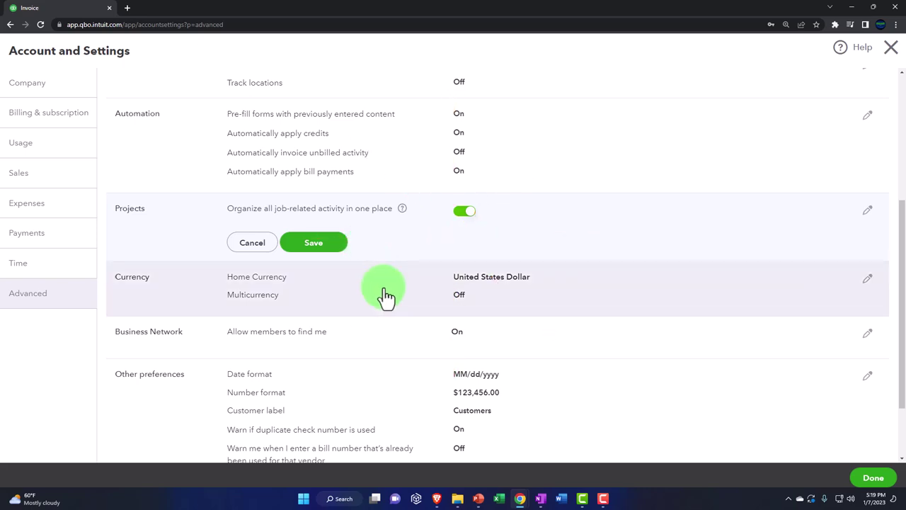
pyautogui.click(387, 296)
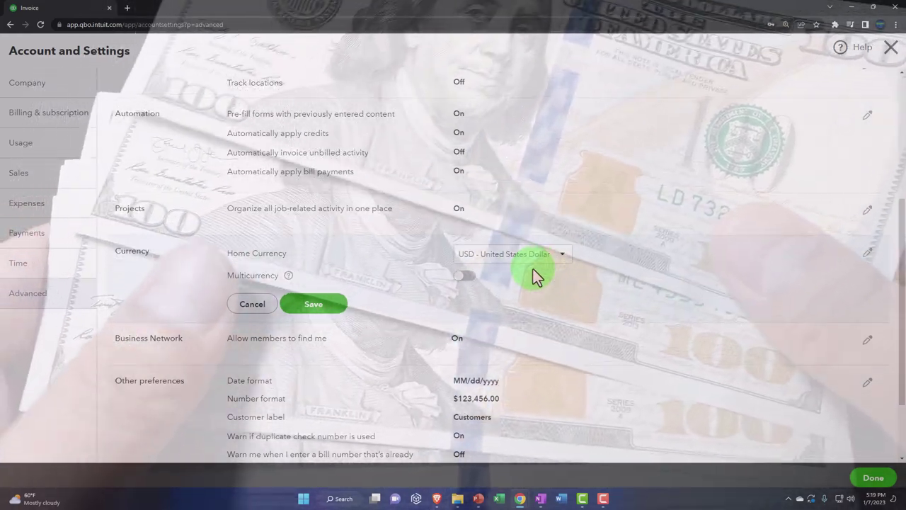
pyautogui.click(559, 265)
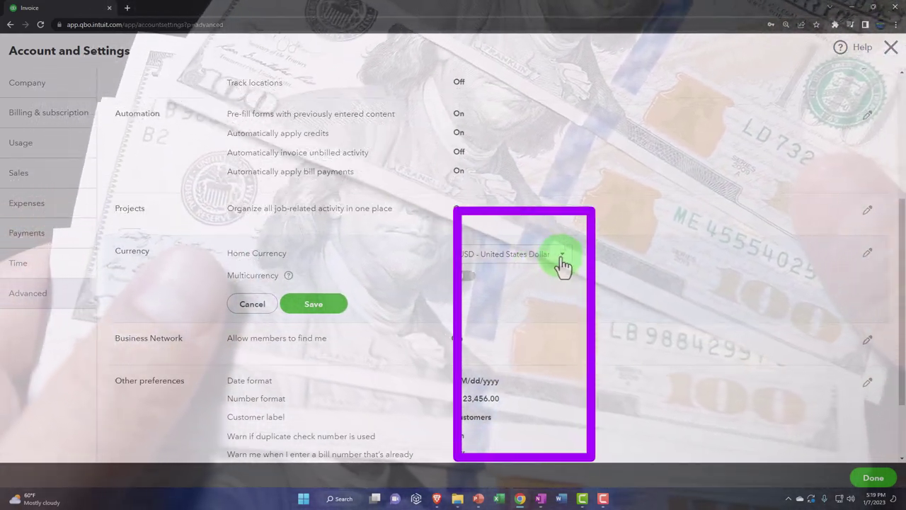
pyautogui.click(563, 264)
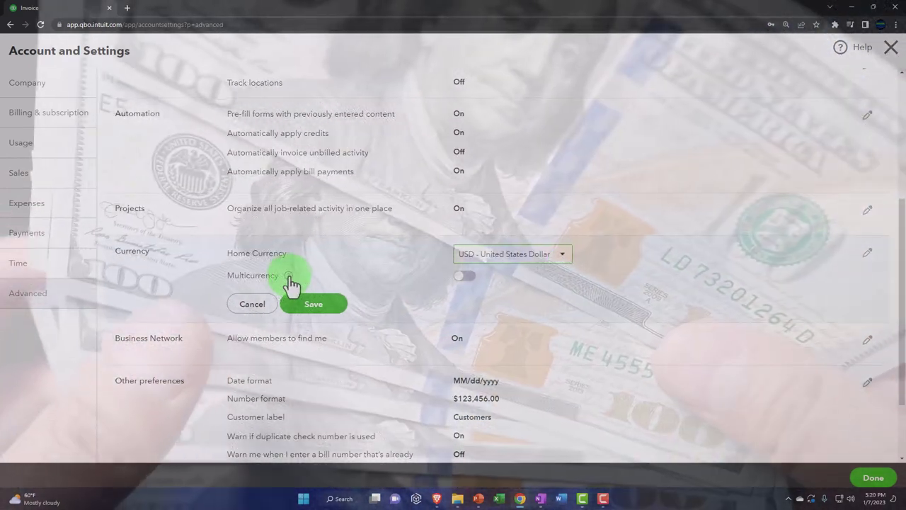
pyautogui.click(289, 276)
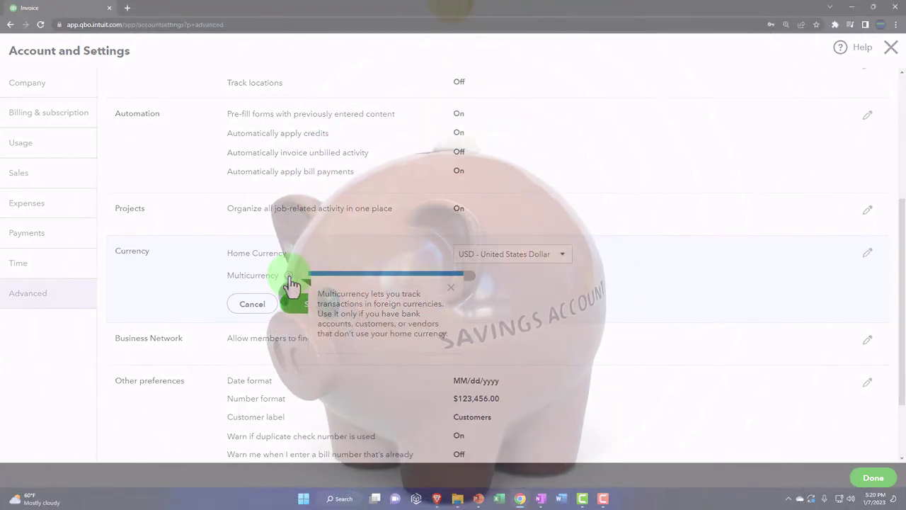
pyautogui.click(565, 256)
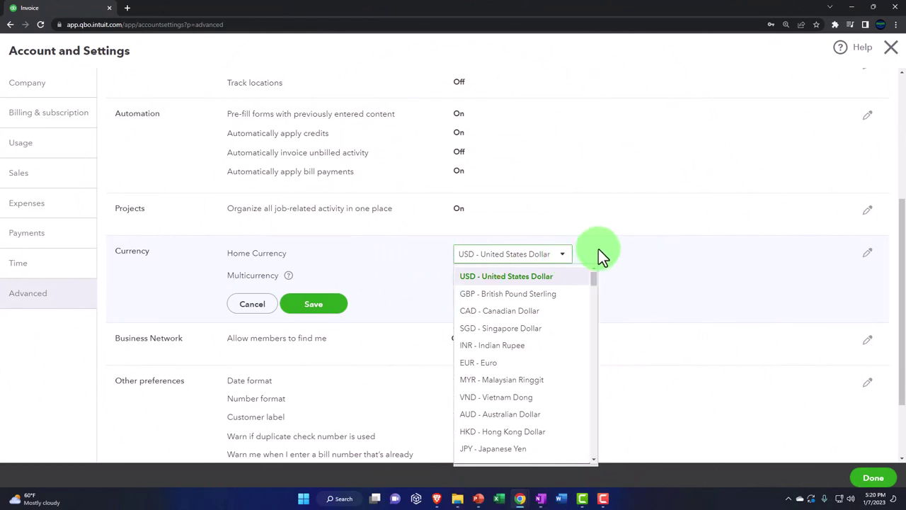
# Close the home currency choices, open the Business Network settings and read the help for allowing members to find the company.
pyautogui.click(600, 256)
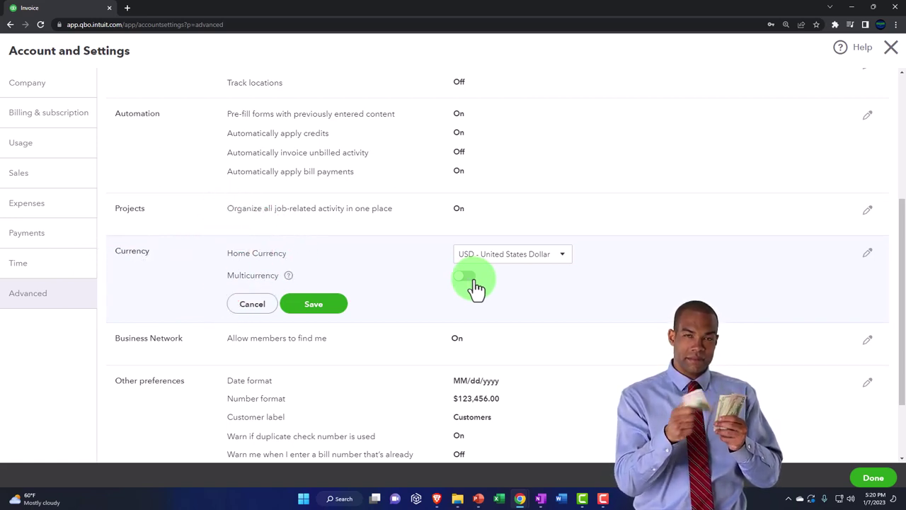
pyautogui.scroll(-1, 476, 286)
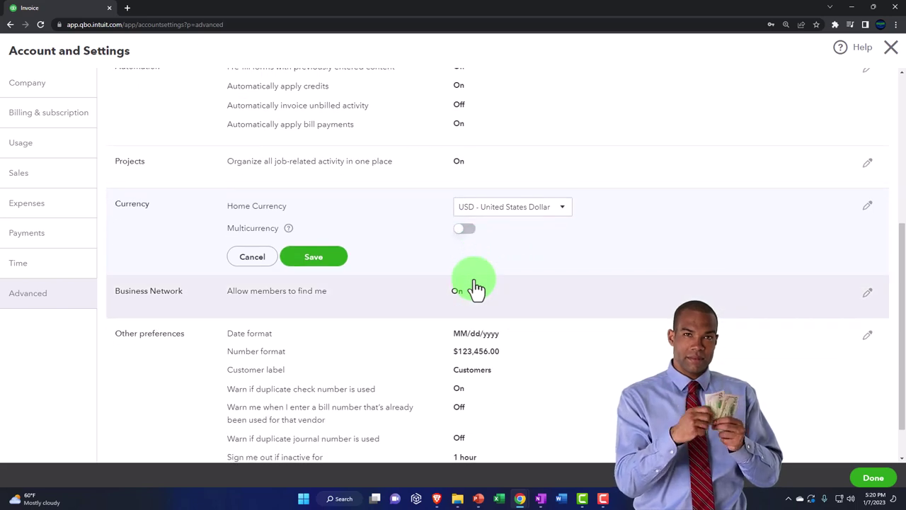
pyautogui.scroll(-1, 475, 287)
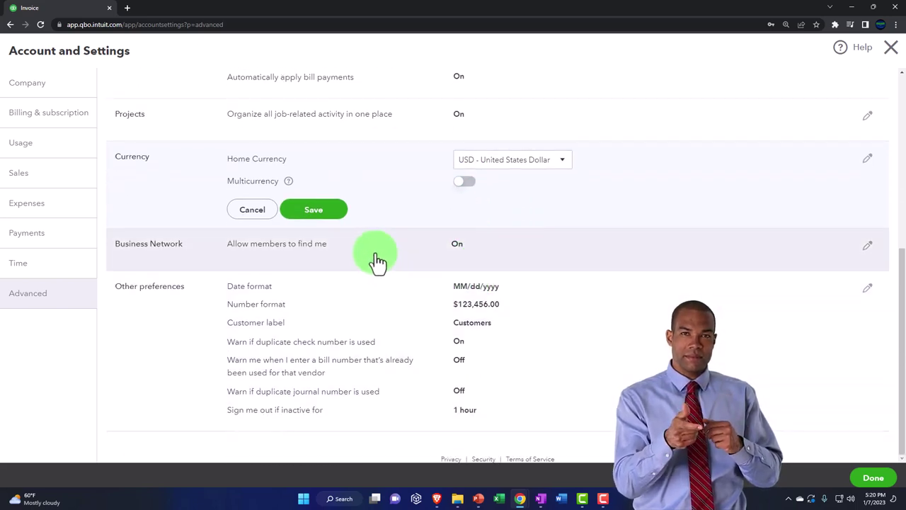
pyautogui.click(375, 254)
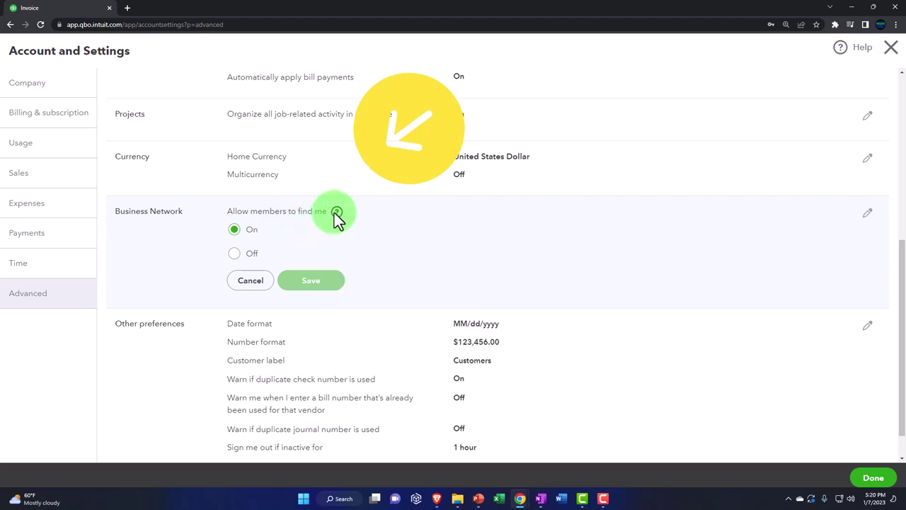
pyautogui.moveTo(337, 213)
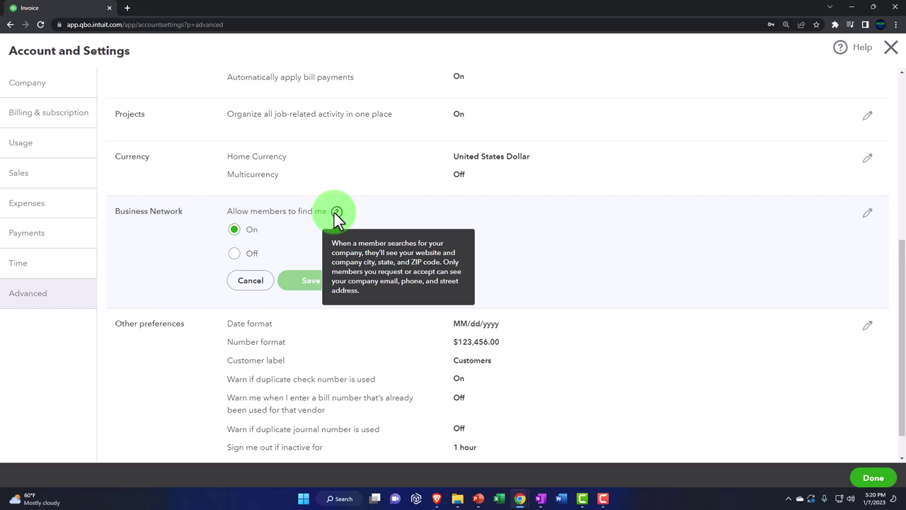
# Set Allow members to find me to Off in Business Network and save the change.
pyautogui.click(235, 256)
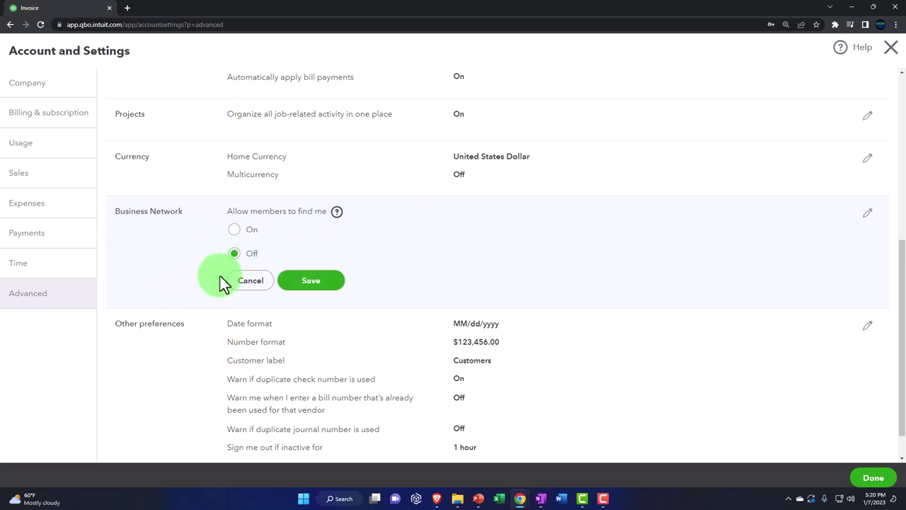
pyautogui.click(339, 284)
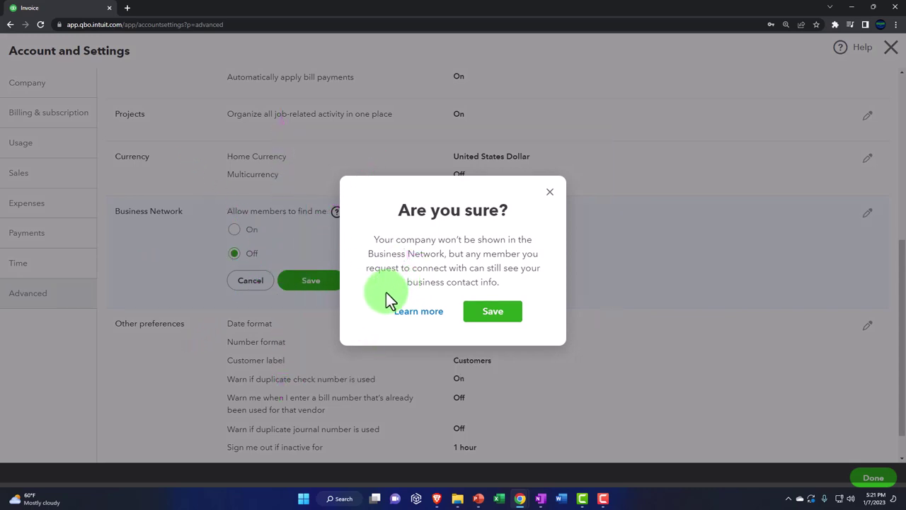
pyautogui.click(504, 318)
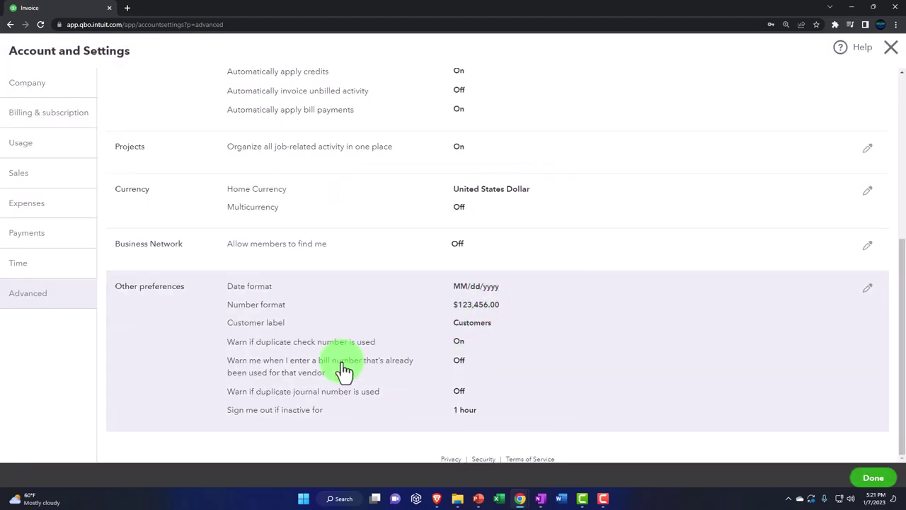
# Open Other preferences and view the available date formats and number formats, keeping MM/dd/yyyy and $123,456.00.
pyautogui.click(209, 359)
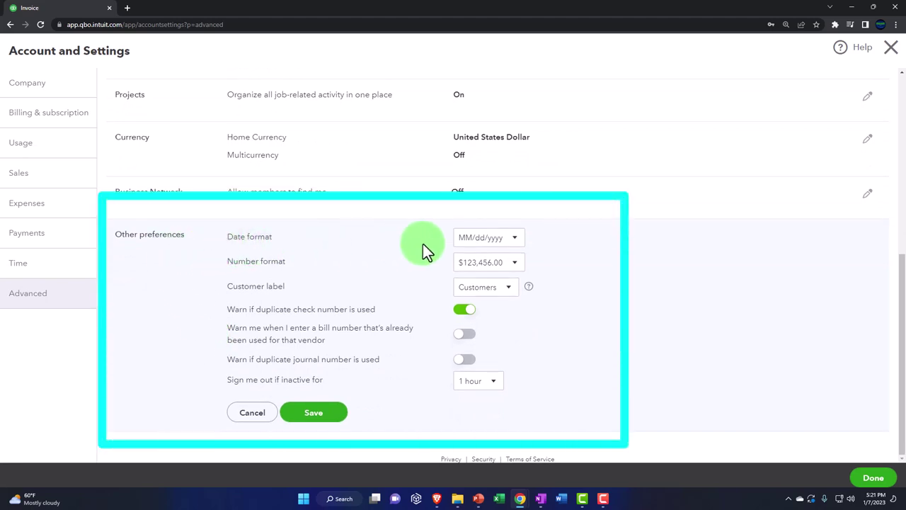
pyautogui.click(517, 240)
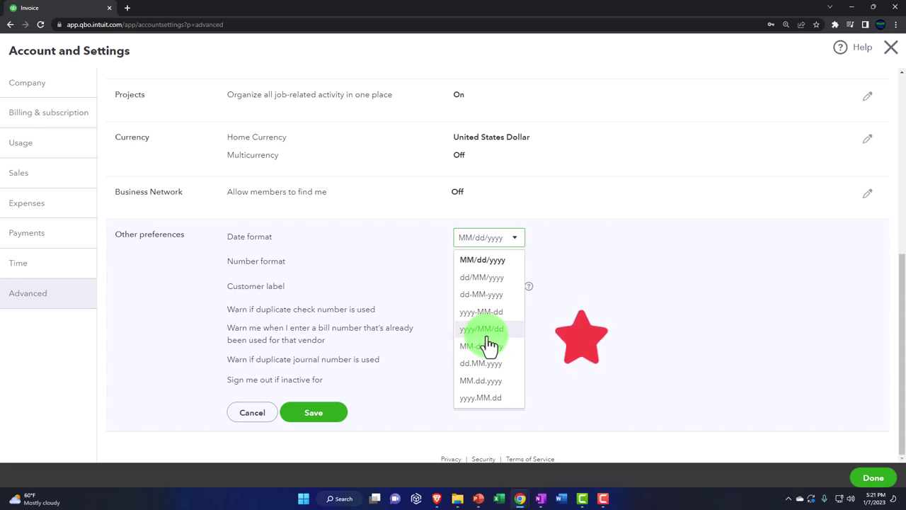
pyautogui.click(175, 312)
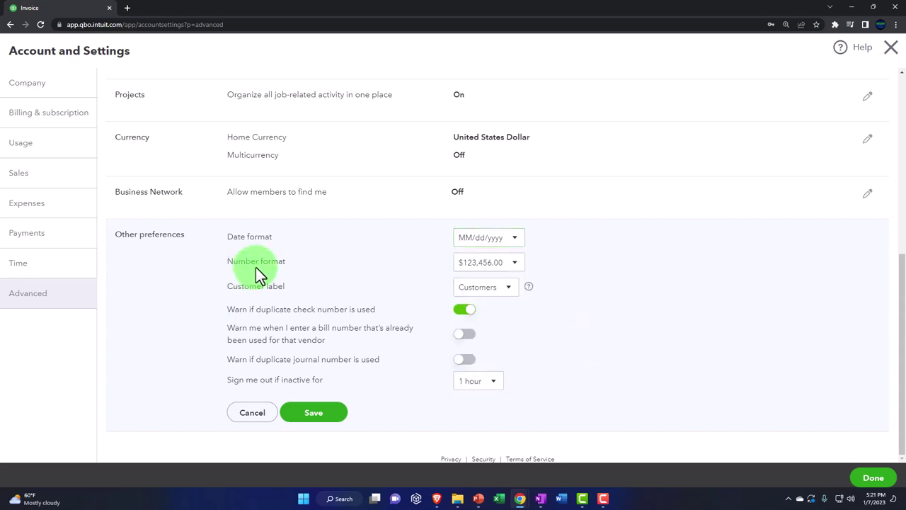
pyautogui.click(514, 266)
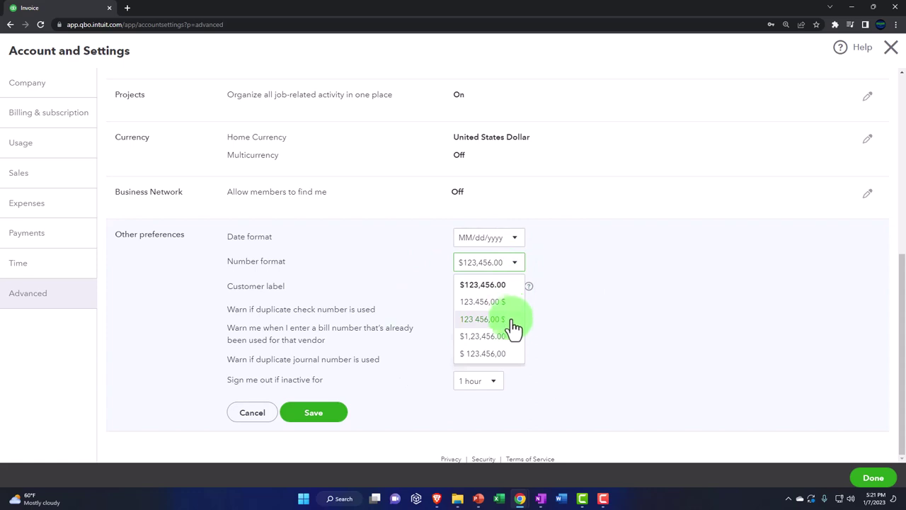
pyautogui.click(168, 319)
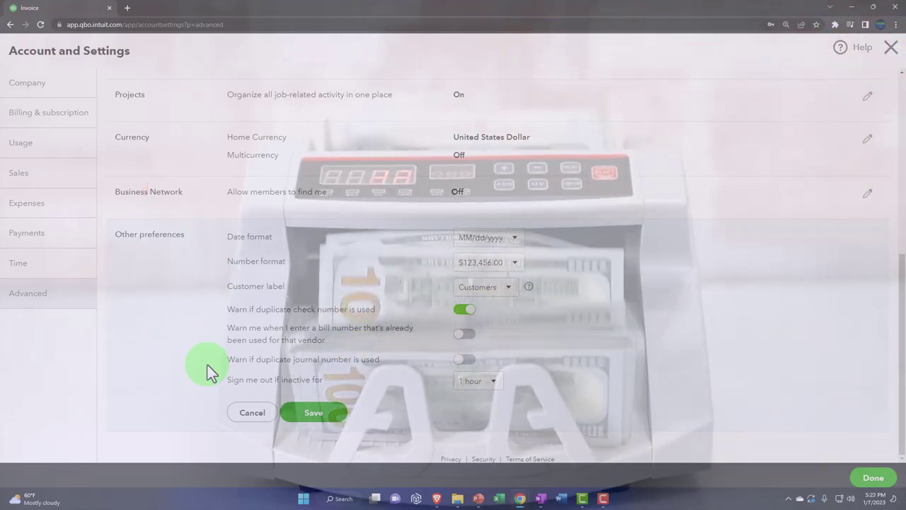
# View the inactivity sign-out choices, keep 1 hour and save Other preferences.
pyautogui.click(494, 383)
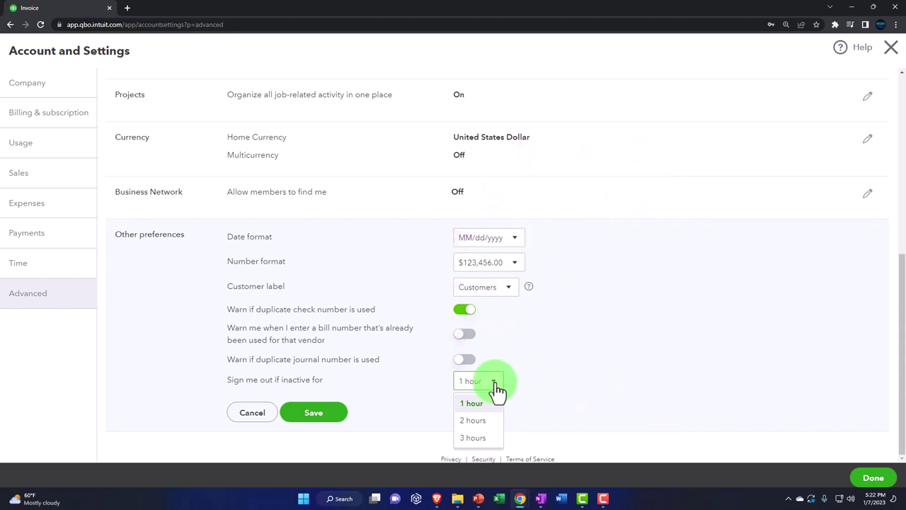
pyautogui.click(634, 369)
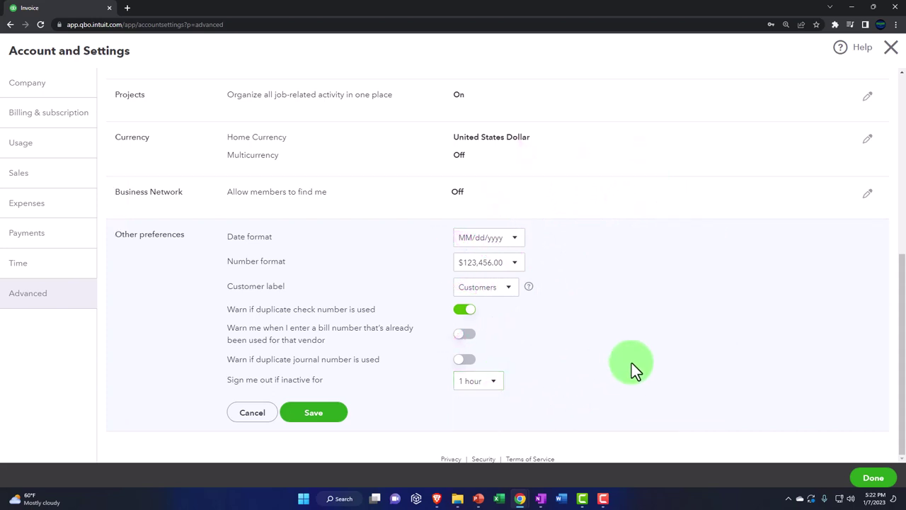
pyautogui.click(327, 424)
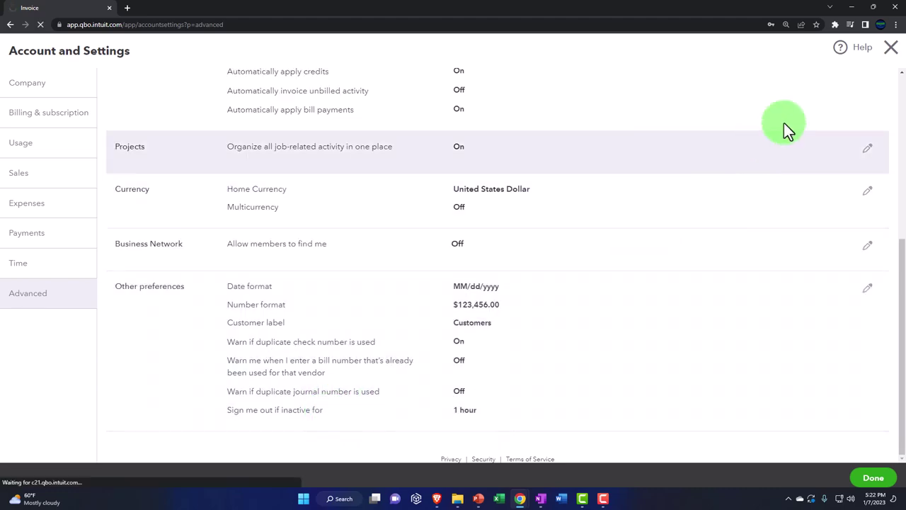
# Close Account and Settings to return to the Get Great Guitars dashboard, and bring the Sample Company window into view.
pyautogui.click(888, 56)
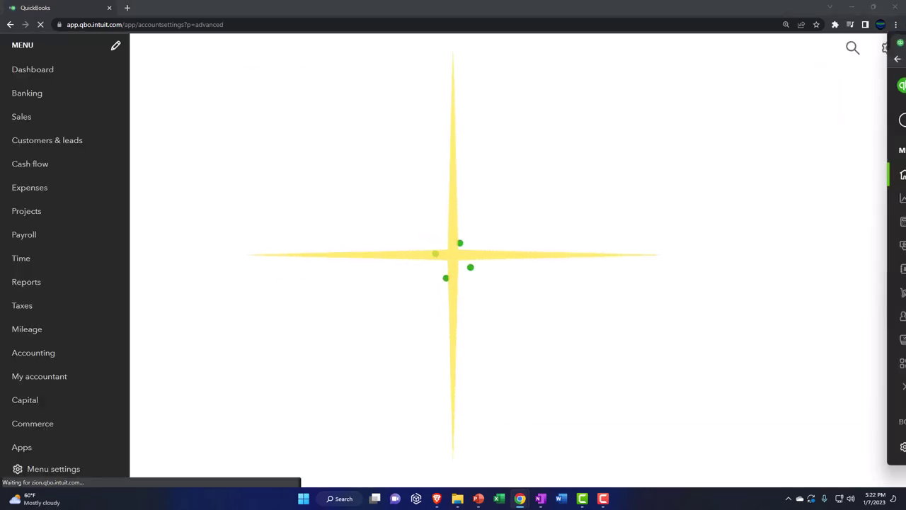
pyautogui.moveTo(905, 38); pyautogui.dragTo(544, 59)
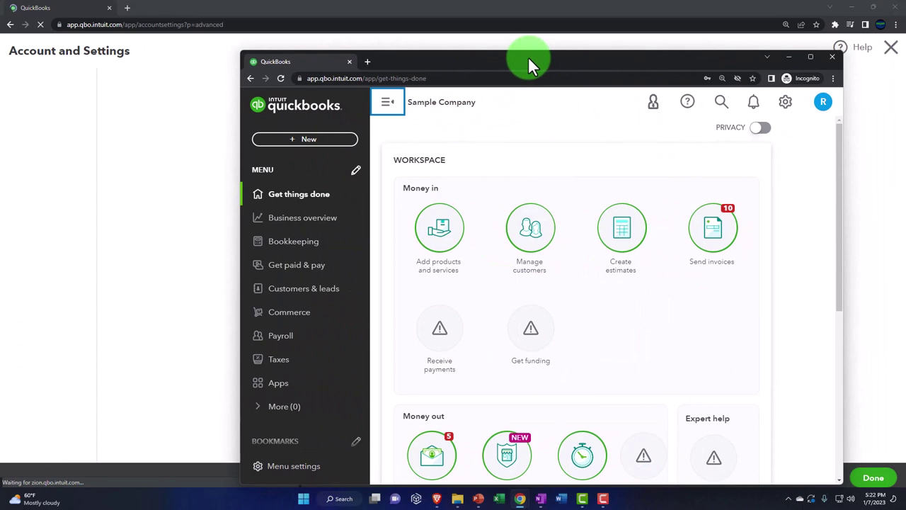
pyautogui.click(892, 48)
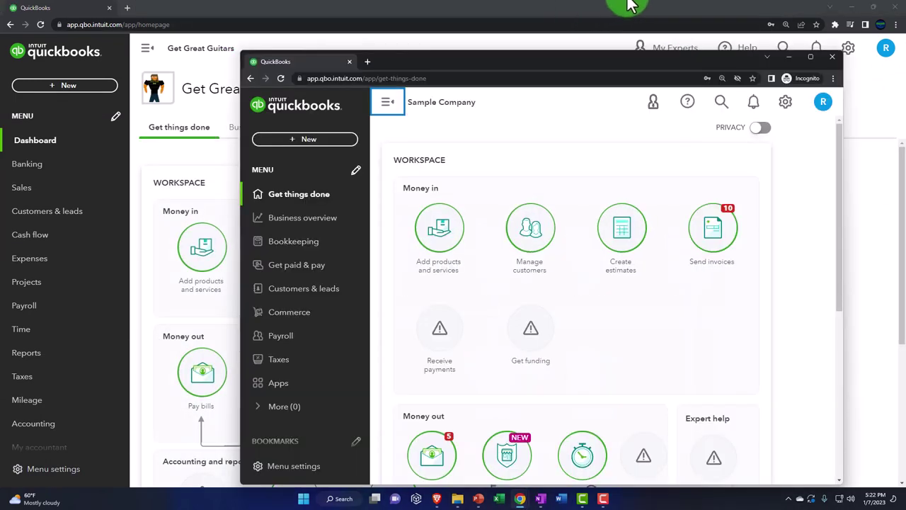
# View the settings menu and the list of new transaction forms in the Sample Company, and move its window out of view.
pyautogui.click(786, 103)
pyautogui.click(786, 102)
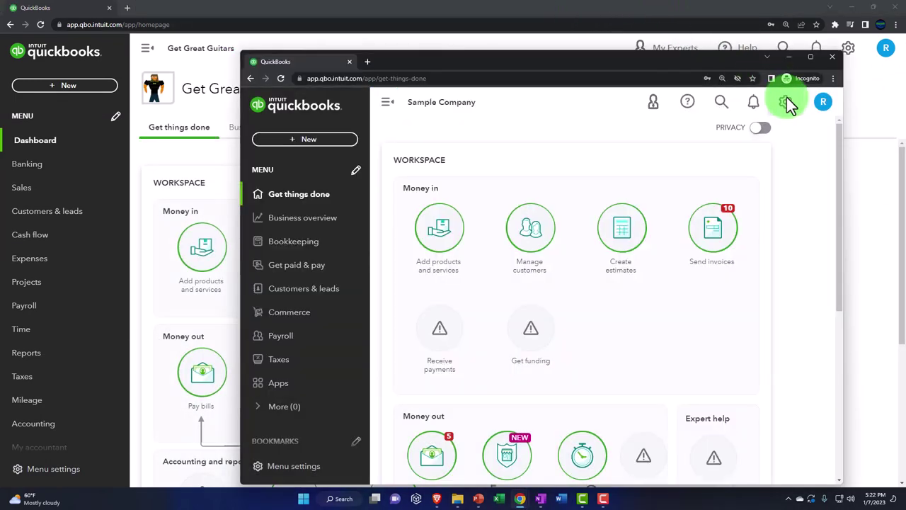
pyautogui.click(312, 140)
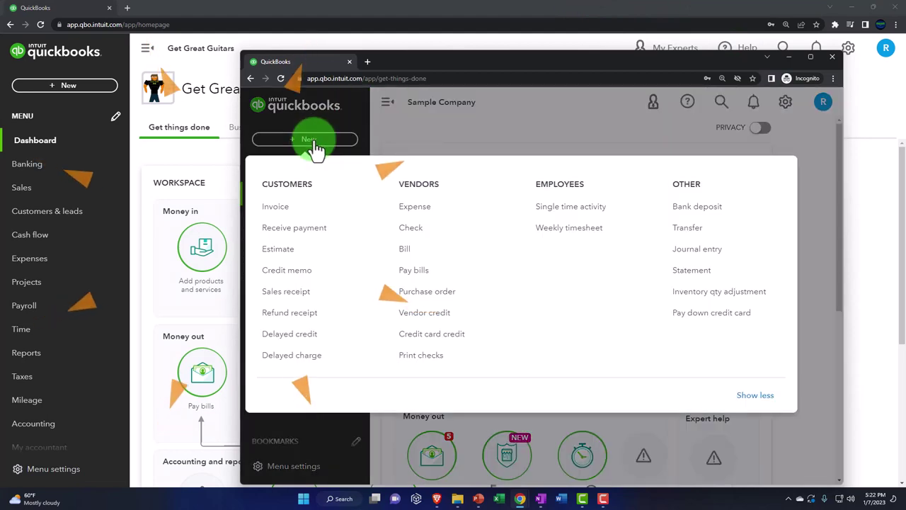
pyautogui.click(314, 140)
pyautogui.moveTo(399, 66); pyautogui.dragTo(905, 141)
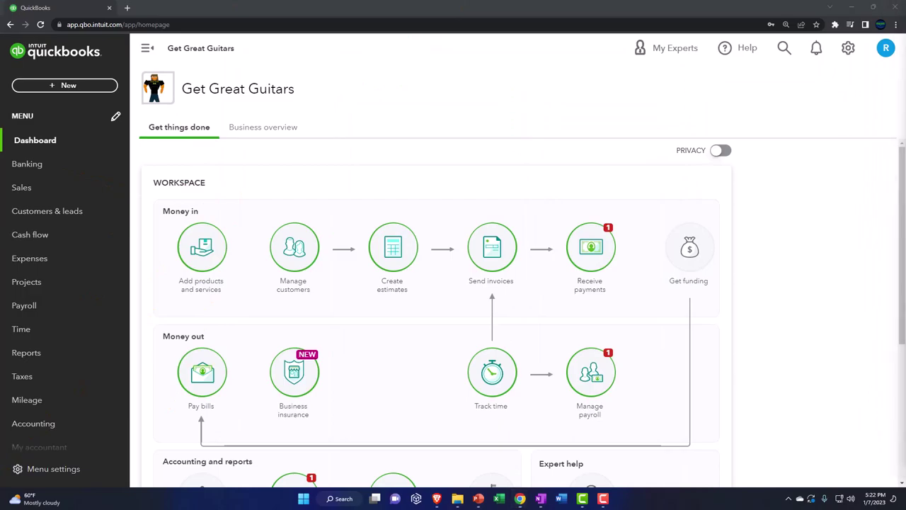